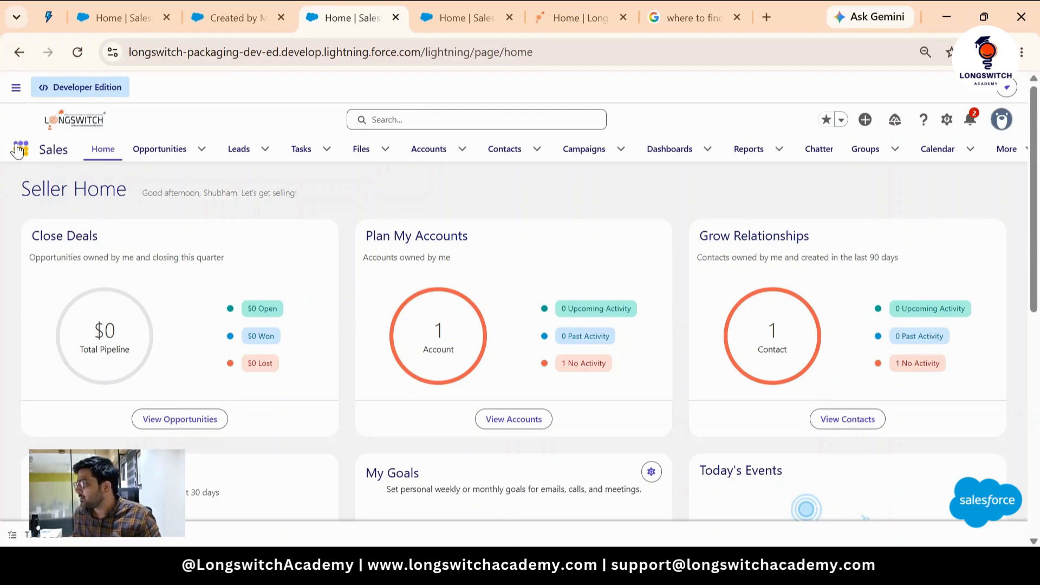
# - Open the All Opportunities list view of Opportunities
pyautogui.click(159, 148)
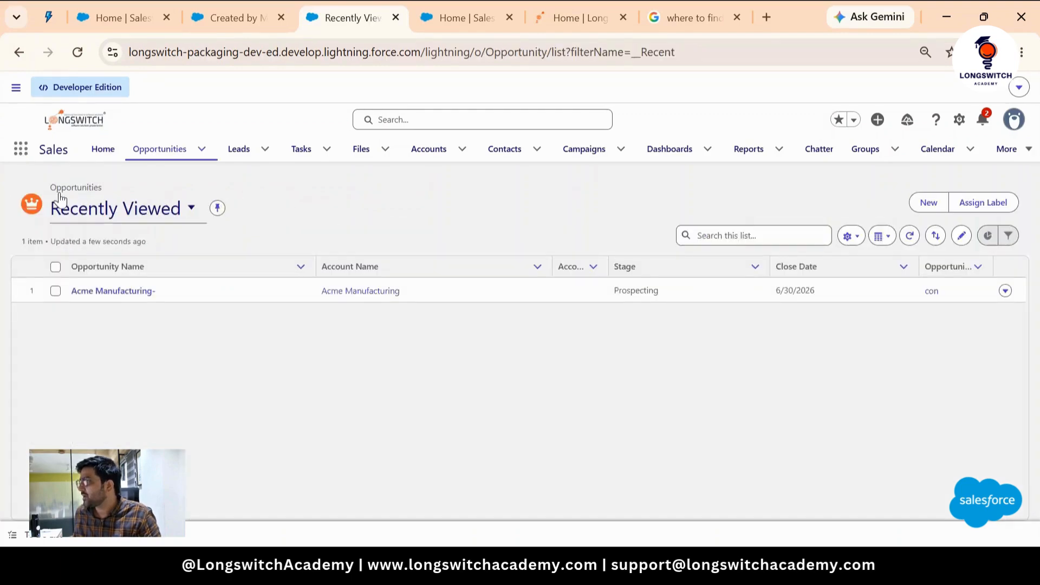
pyautogui.click(74, 219)
pyautogui.click(122, 286)
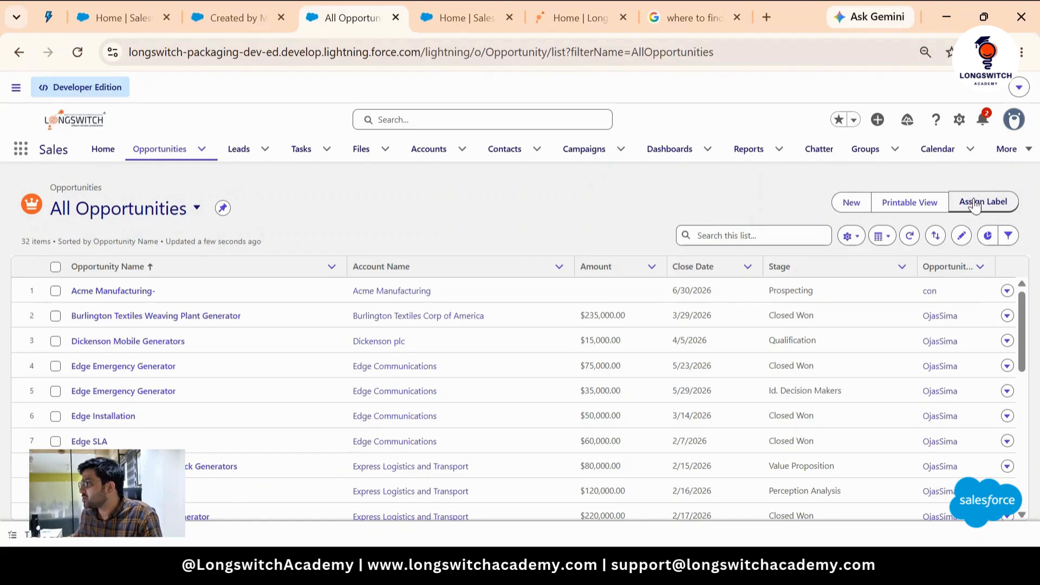
# - Select six opportunities in the list: the first five rows and the eighth row
pyautogui.click(55, 291)
pyautogui.click(55, 319)
pyautogui.click(55, 341)
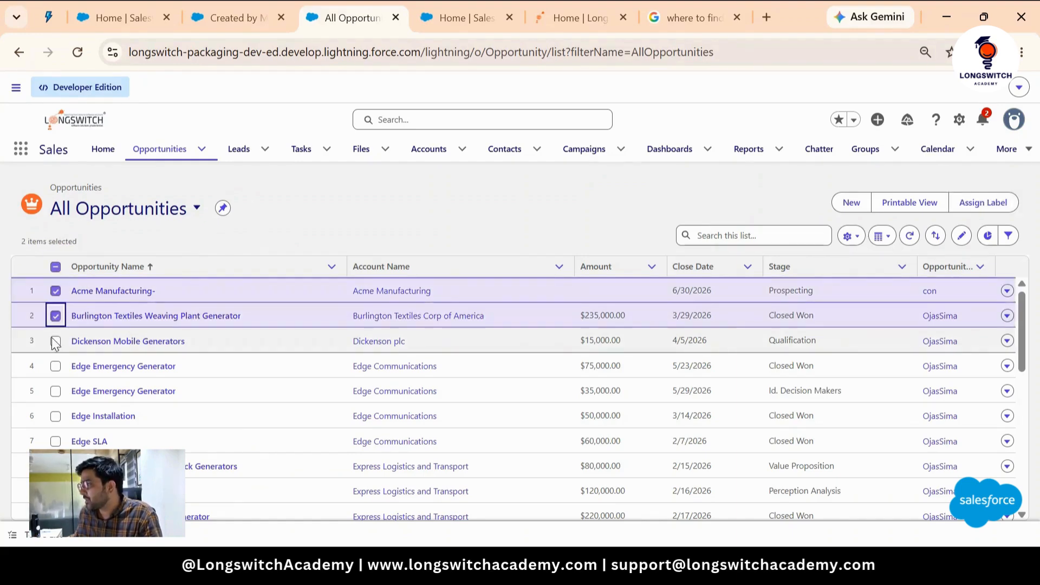
pyautogui.click(57, 442)
pyautogui.click(57, 442)
pyautogui.click(55, 465)
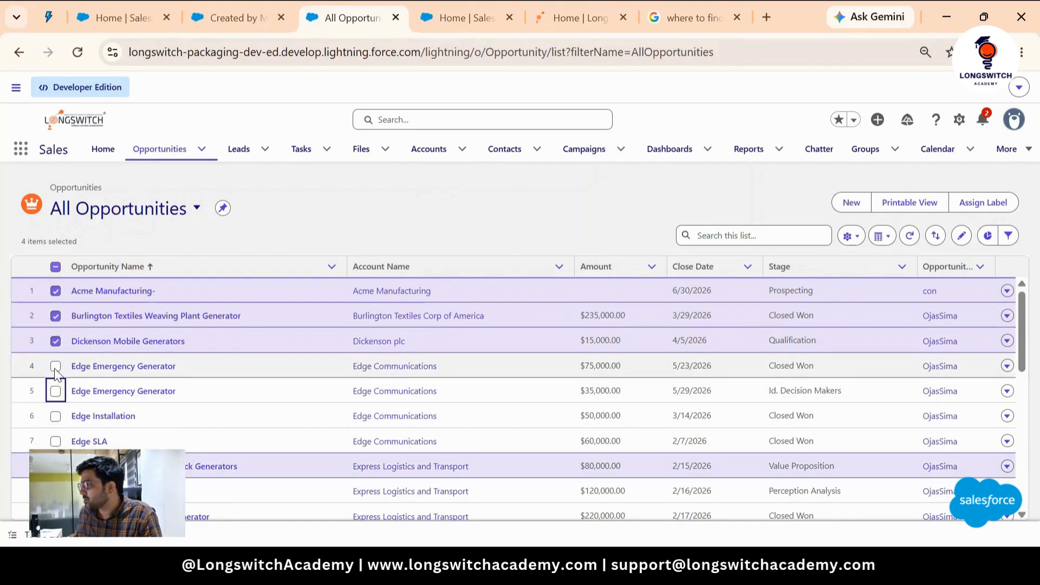
pyautogui.click(55, 366)
pyautogui.click(55, 391)
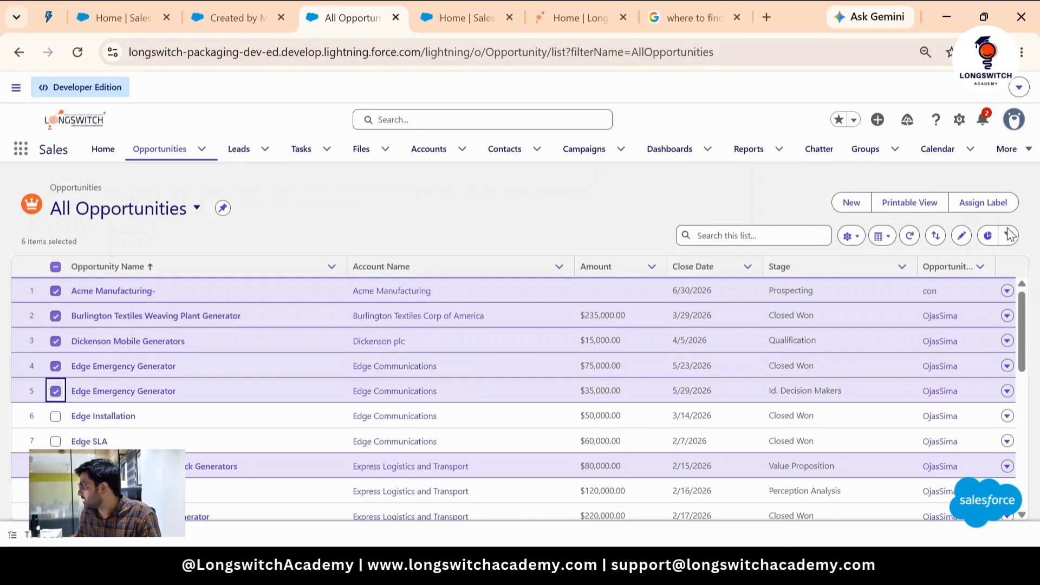
# - Create a new label named with the user's name followed by "'s First Priority" and assign it to the selected opportunities
pyautogui.click(984, 203)
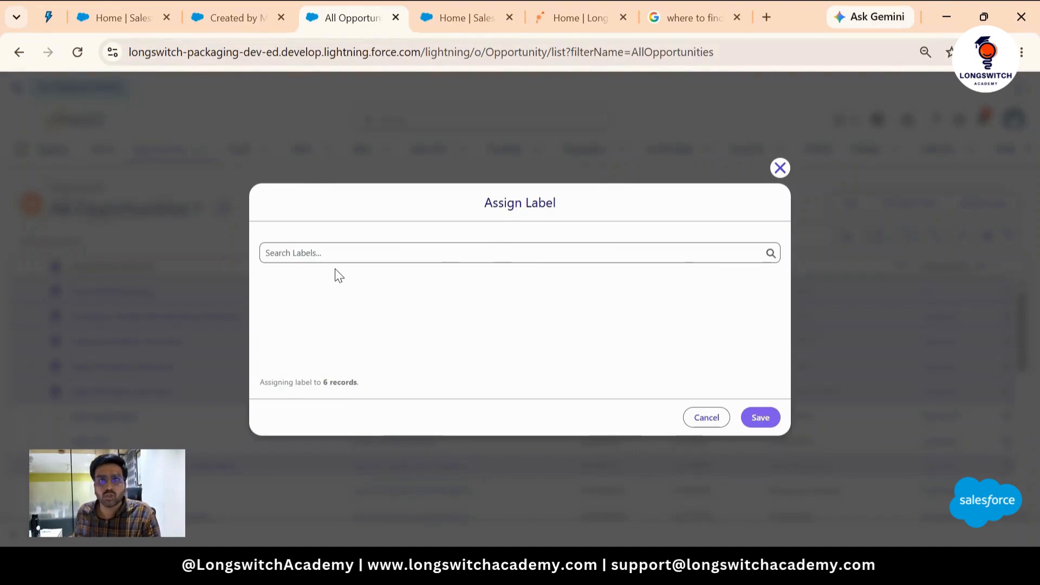
pyautogui.click(510, 257)
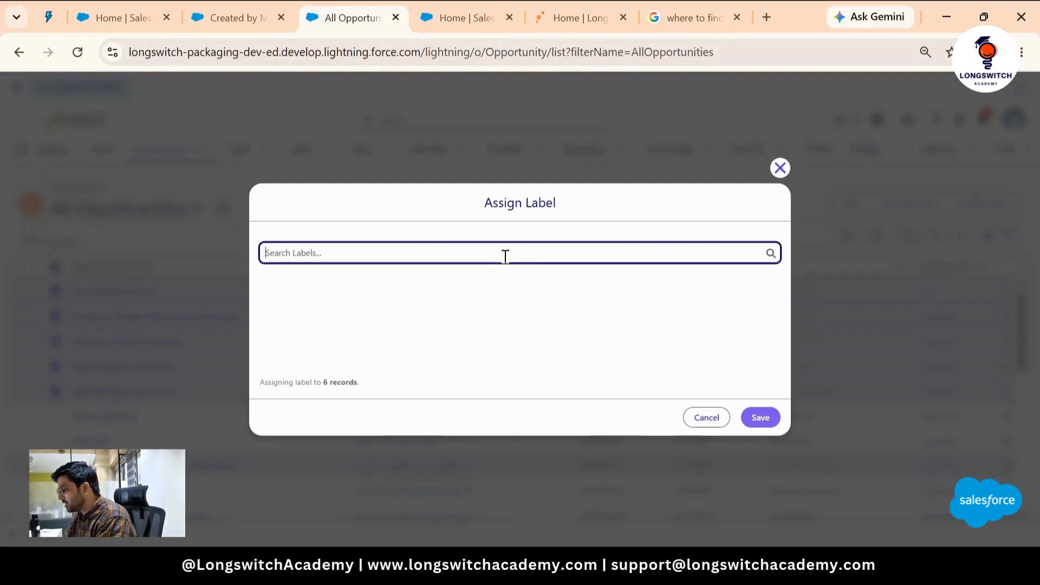
pyautogui.write("Shubham's ")
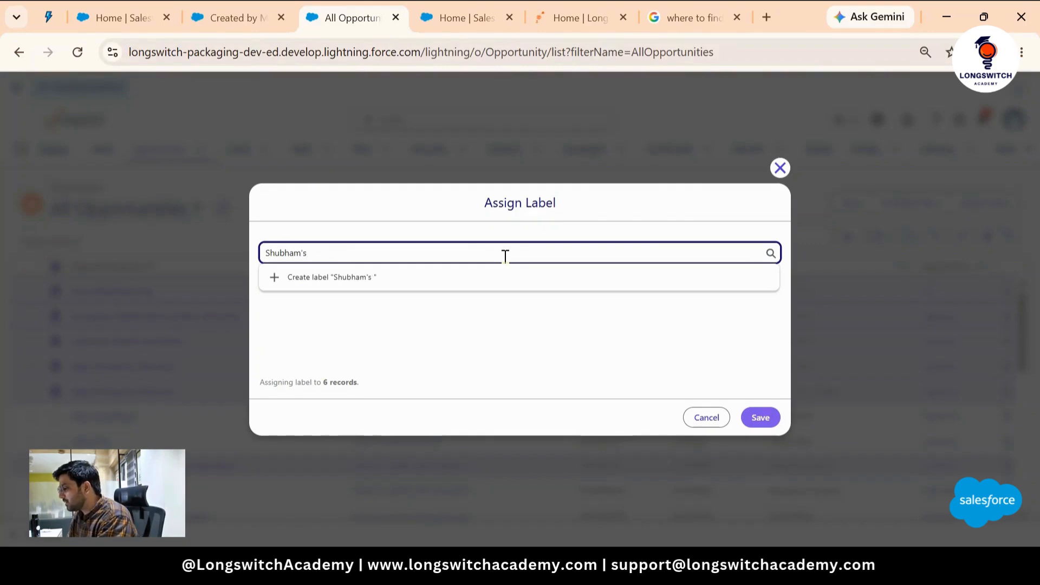
pyautogui.write('First')
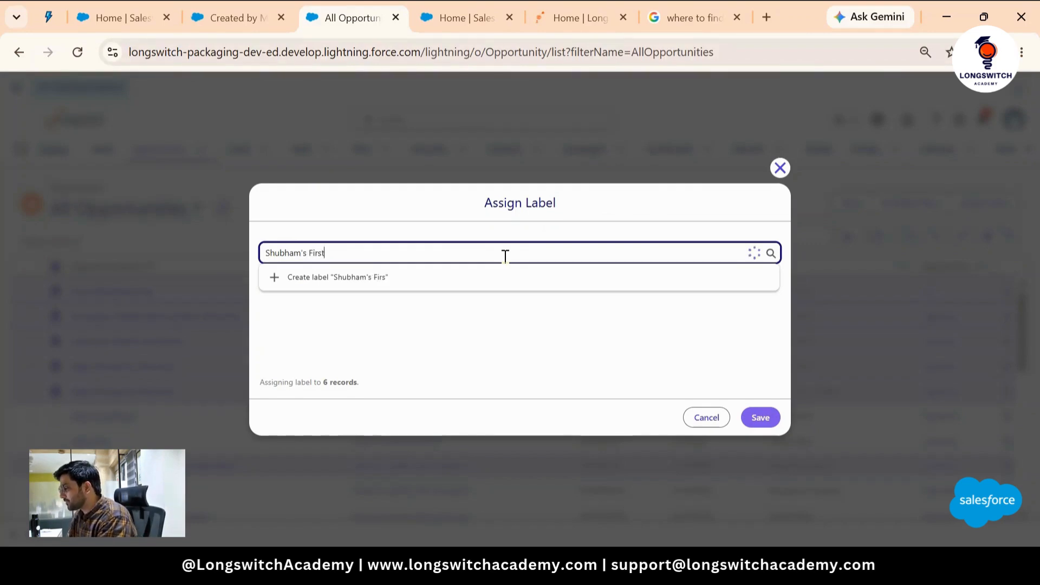
pyautogui.write(' Priori')
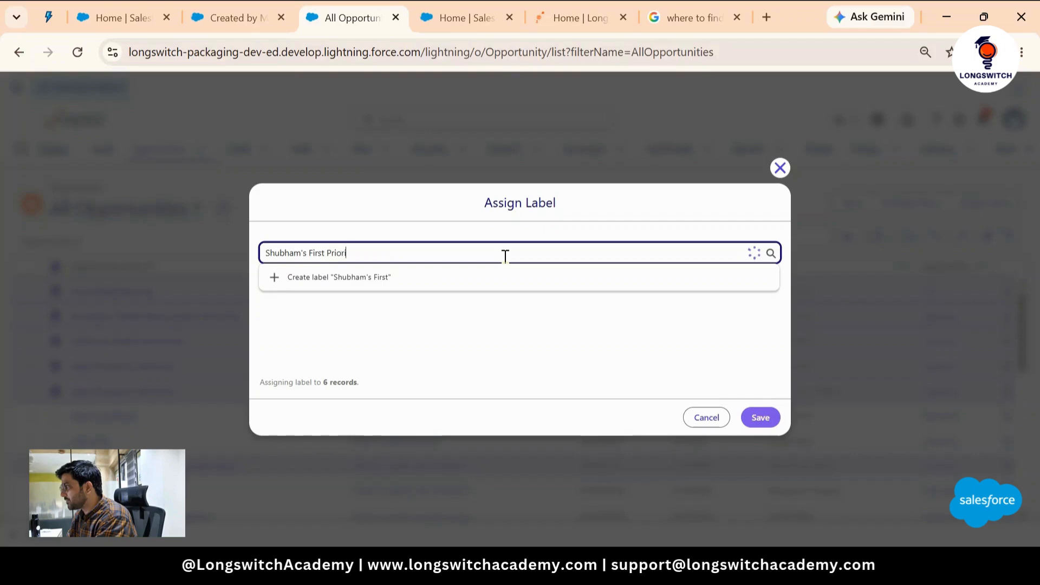
pyautogui.write('ry')
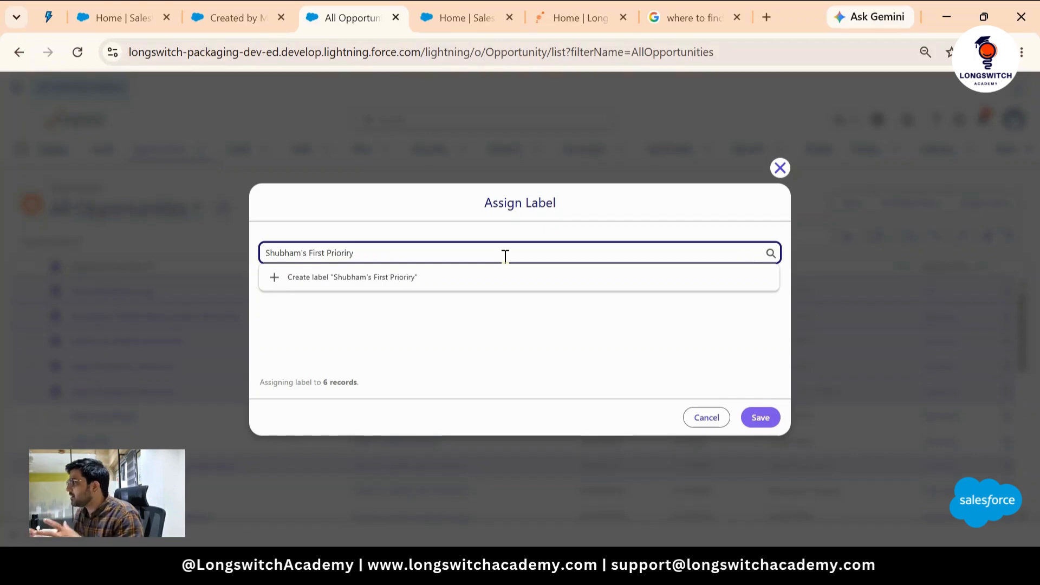
pyautogui.press('BackSpace')
pyautogui.press('BackSpace')
pyautogui.write('ty')
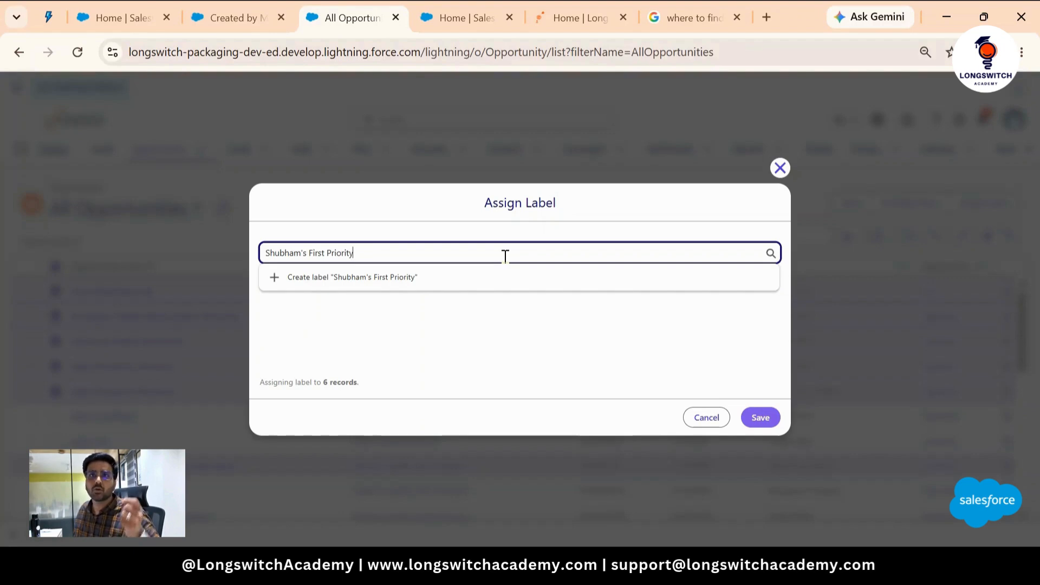
pyautogui.click(402, 277)
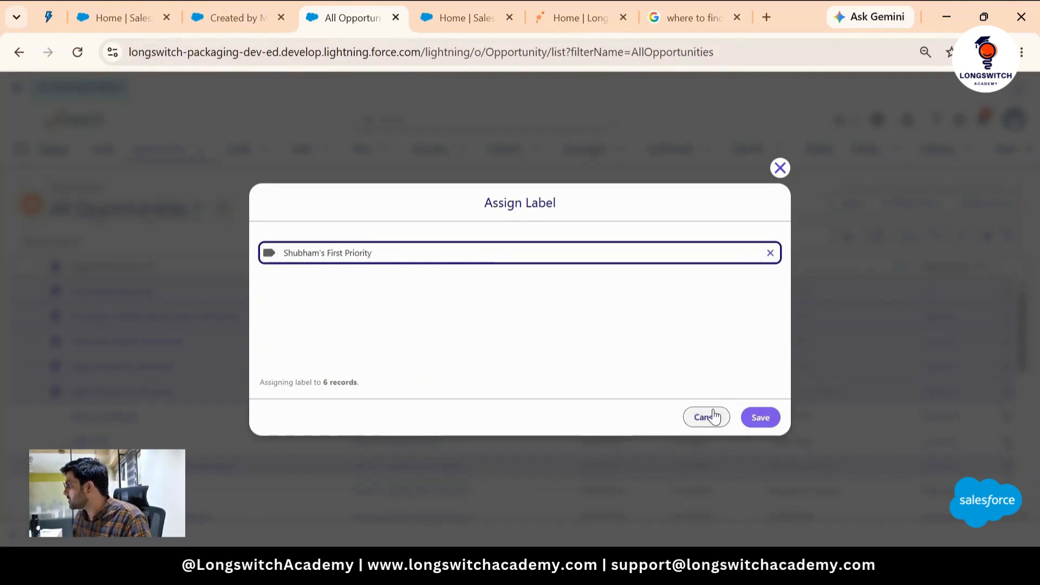
pyautogui.click(764, 421)
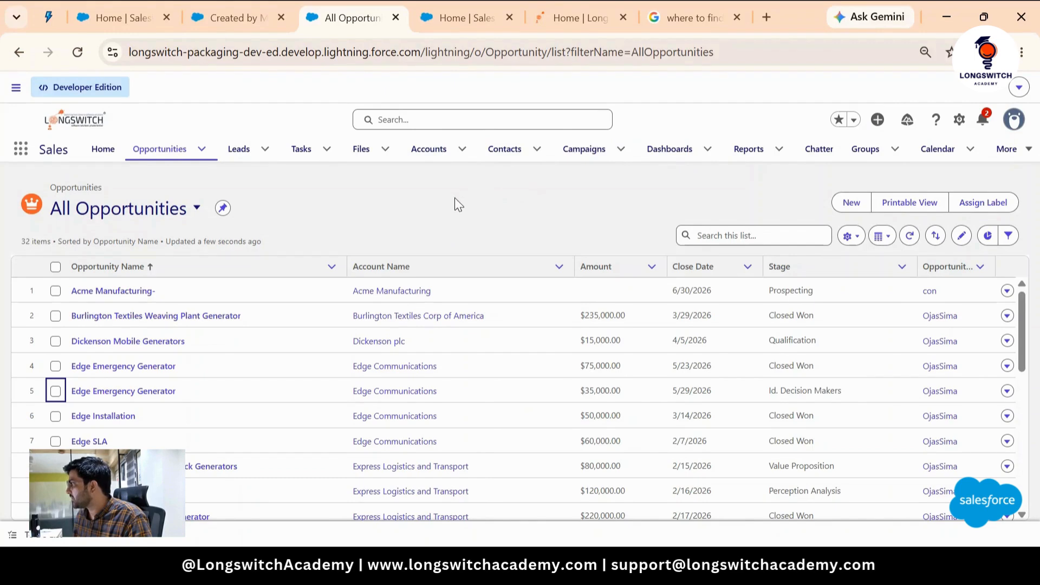
pyautogui.scroll(-5, 899, 325)
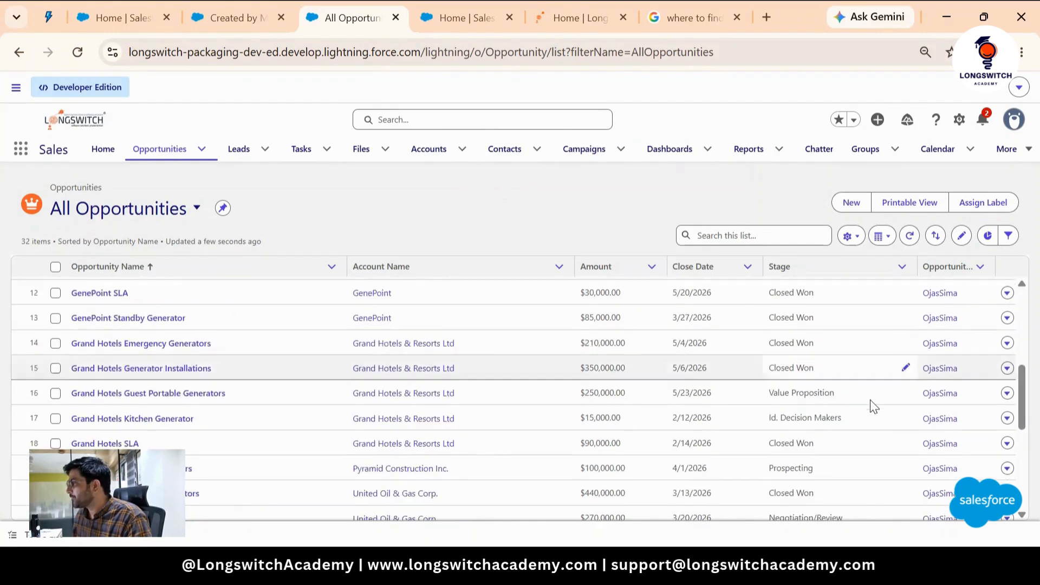
pyautogui.scroll(5, 873, 406)
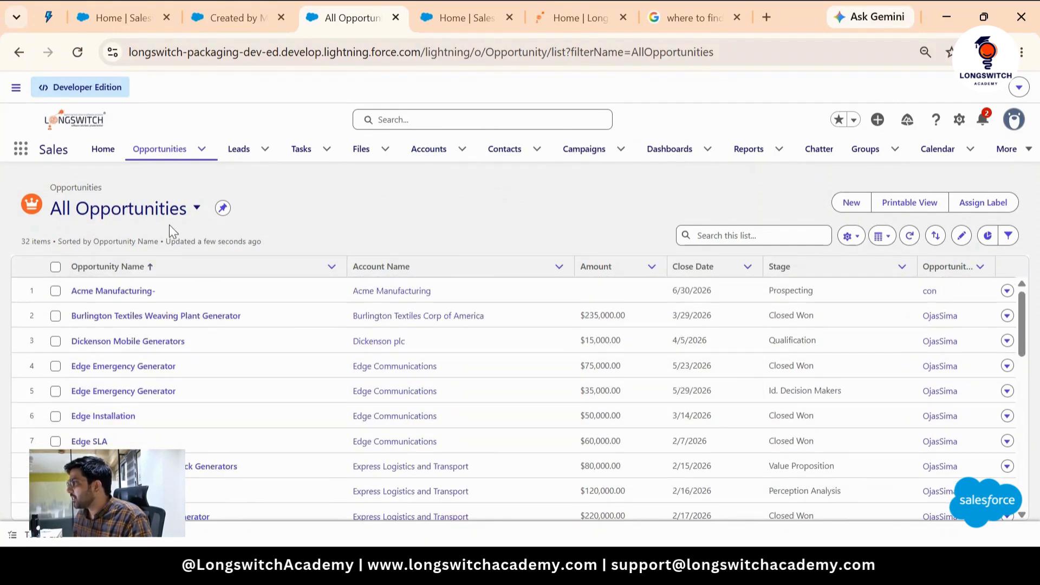
pyautogui.click(187, 214)
pyautogui.click(413, 209)
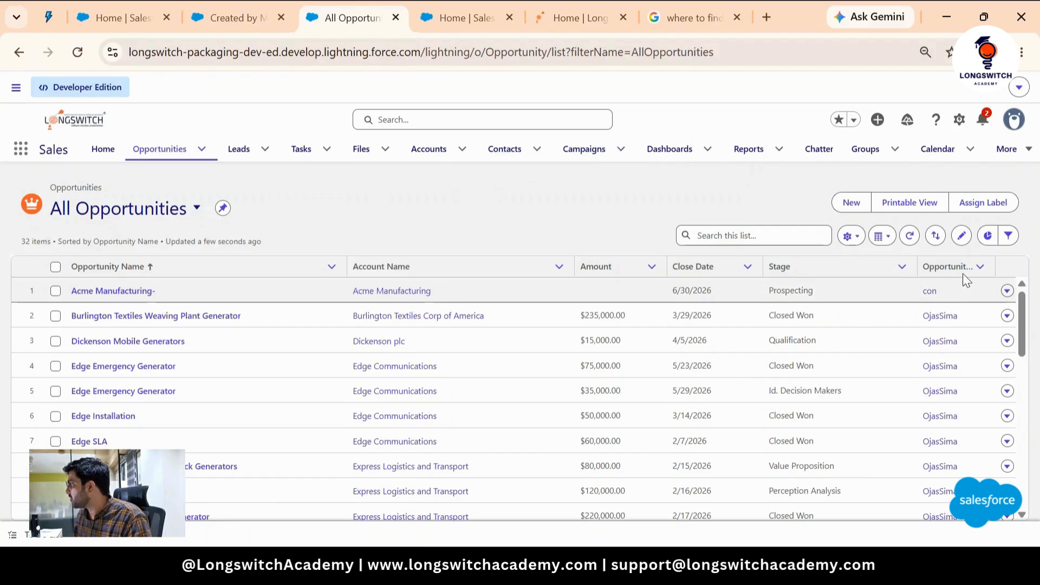
# - Review the available fields in the list view's Select Fields to Display settings without changing them
pyautogui.click(858, 243)
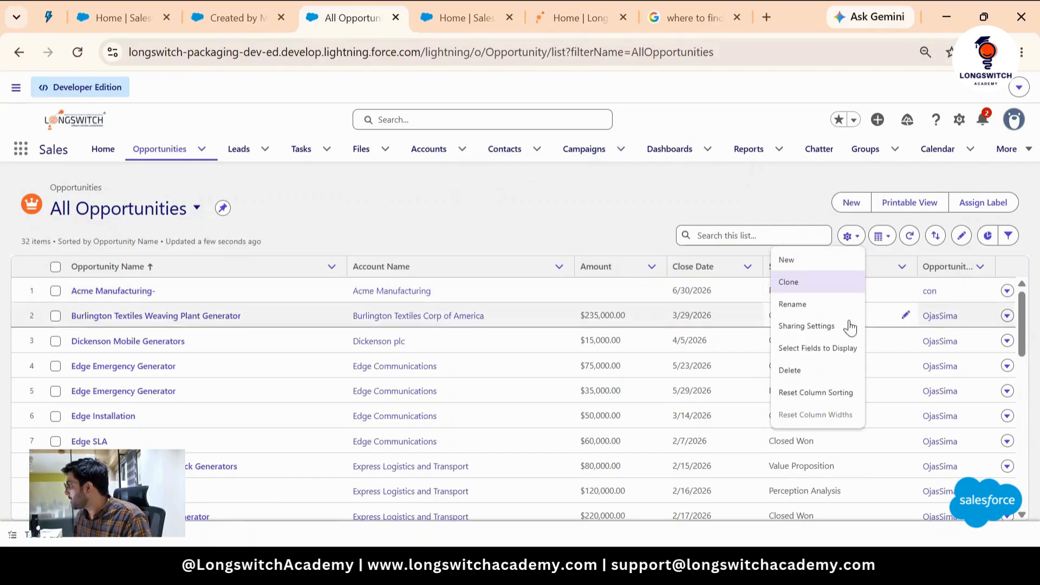
pyautogui.click(821, 348)
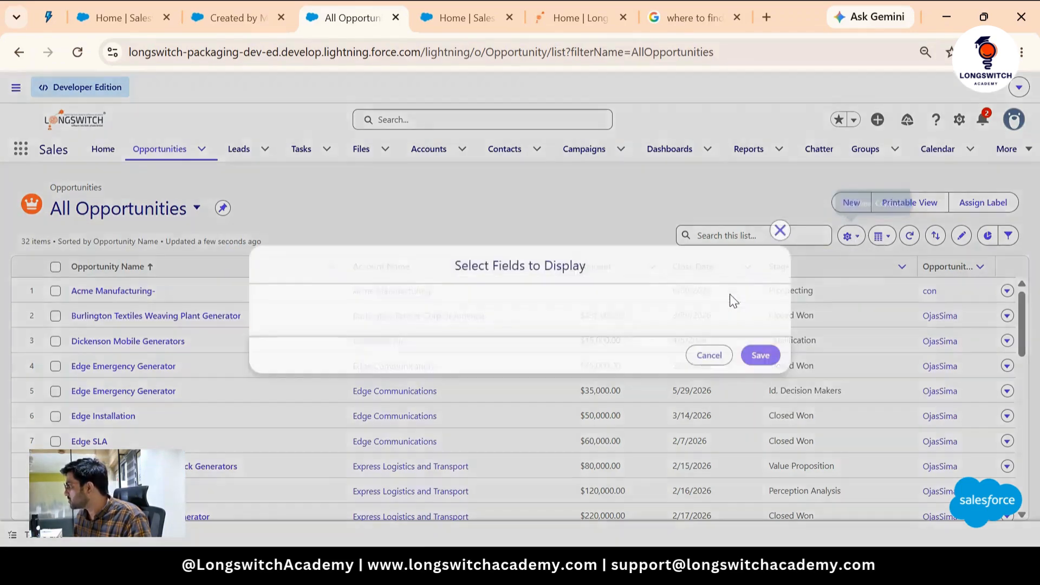
pyautogui.scroll(-3, 390, 323)
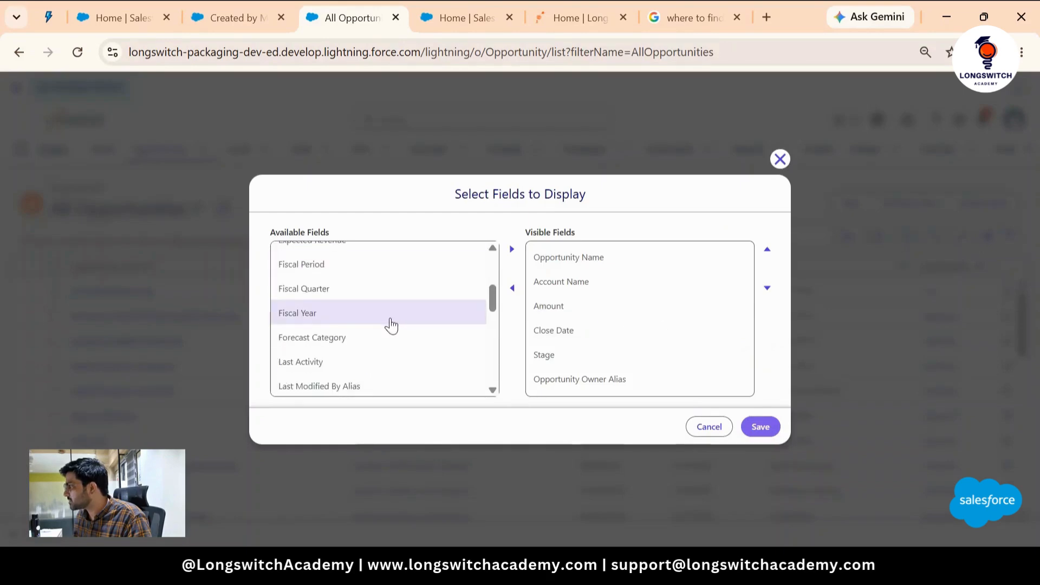
pyautogui.scroll(-10, 391, 324)
pyautogui.scroll(15, 393, 328)
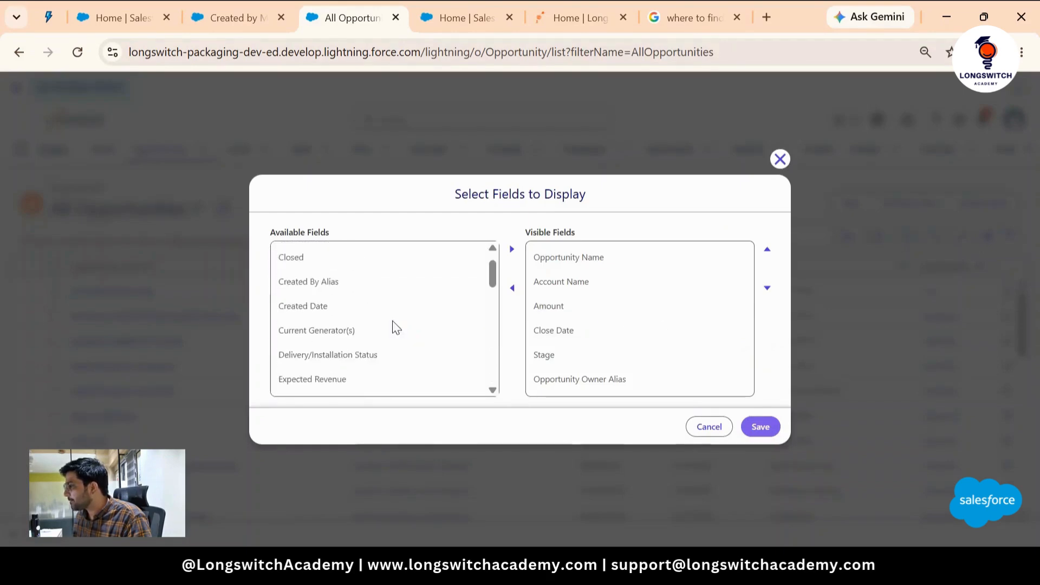
pyautogui.click(329, 285)
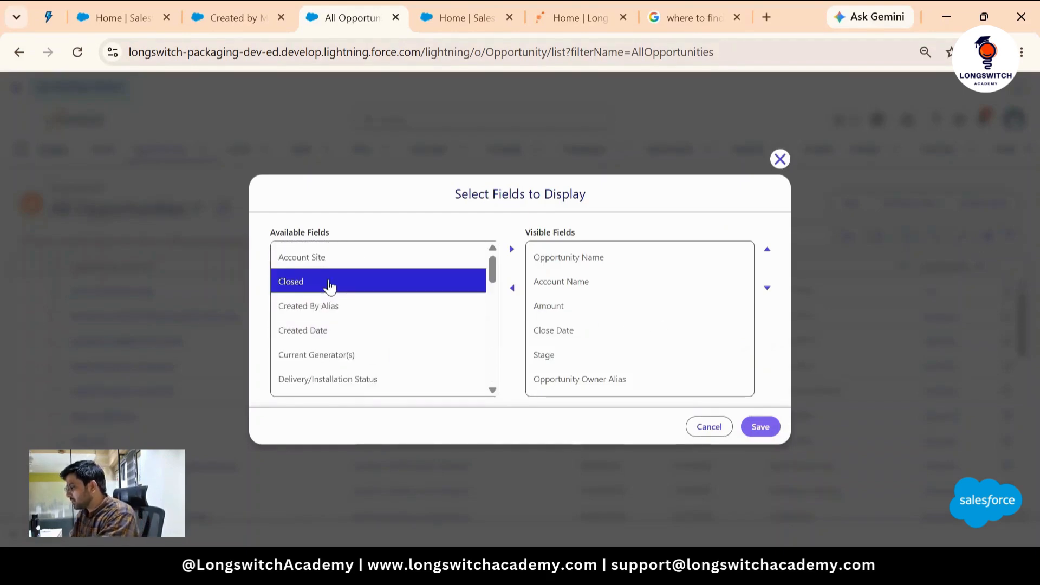
pyautogui.press('s')
pyautogui.press('a')
pyautogui.press('l')
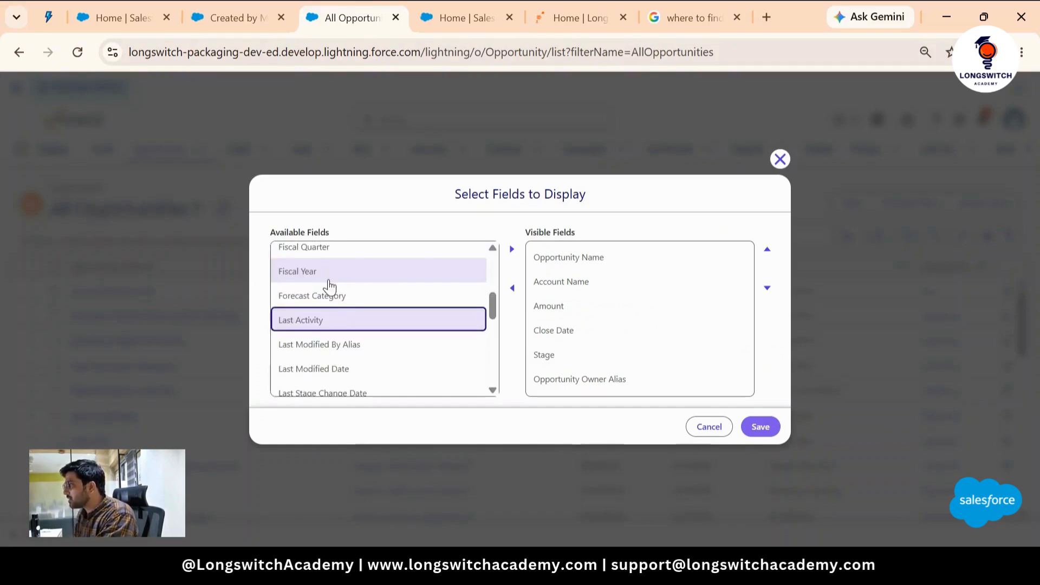
pyautogui.scroll(-10, 367, 316)
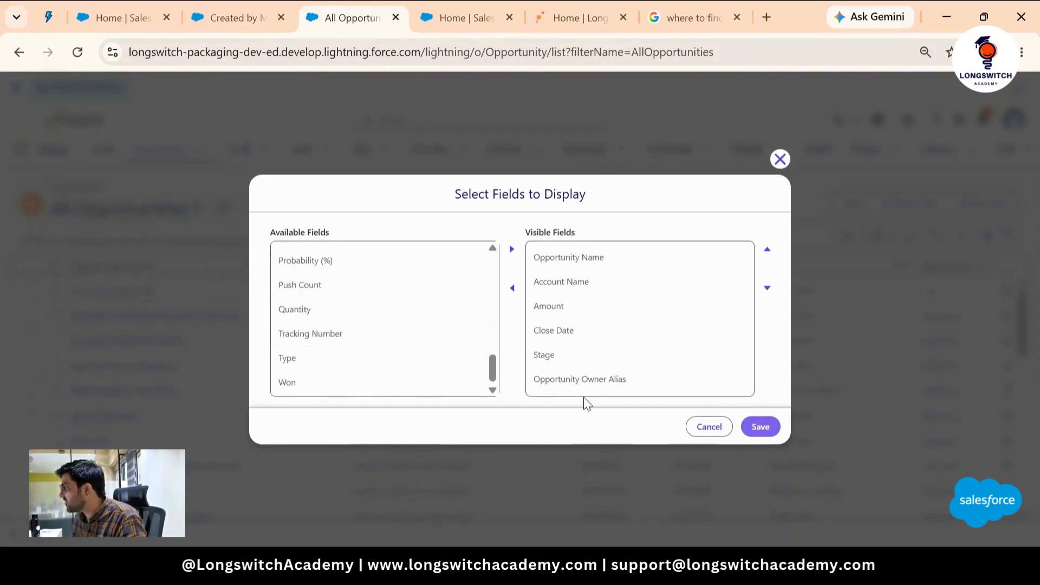
pyautogui.click(709, 426)
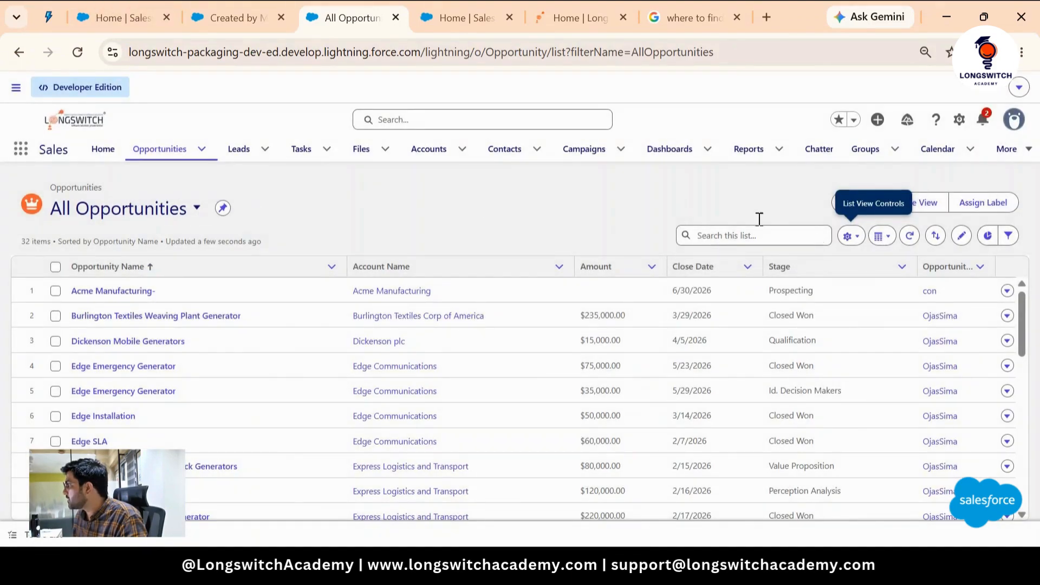
# - Create a new list view named with the user's name followed by "'s Priority Opps", visible to all users, and save it
pyautogui.click(851, 237)
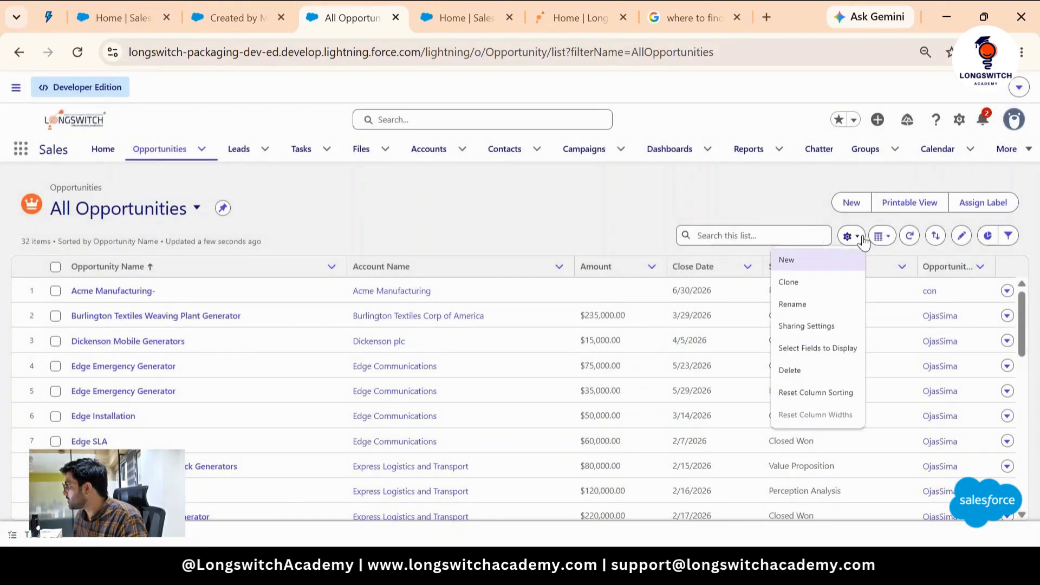
pyautogui.click(804, 261)
pyautogui.click(356, 238)
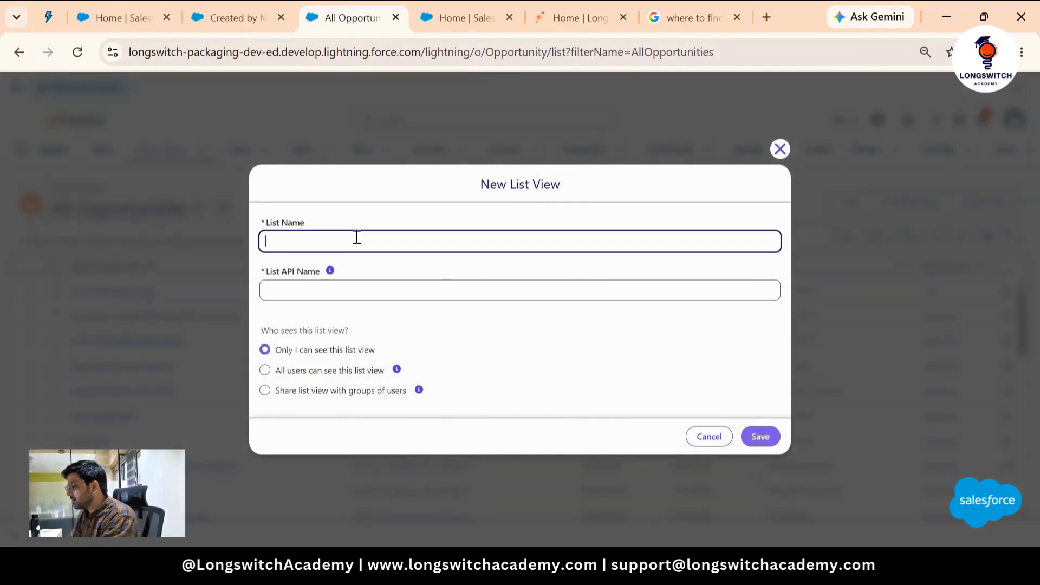
pyautogui.press('BackSpace')
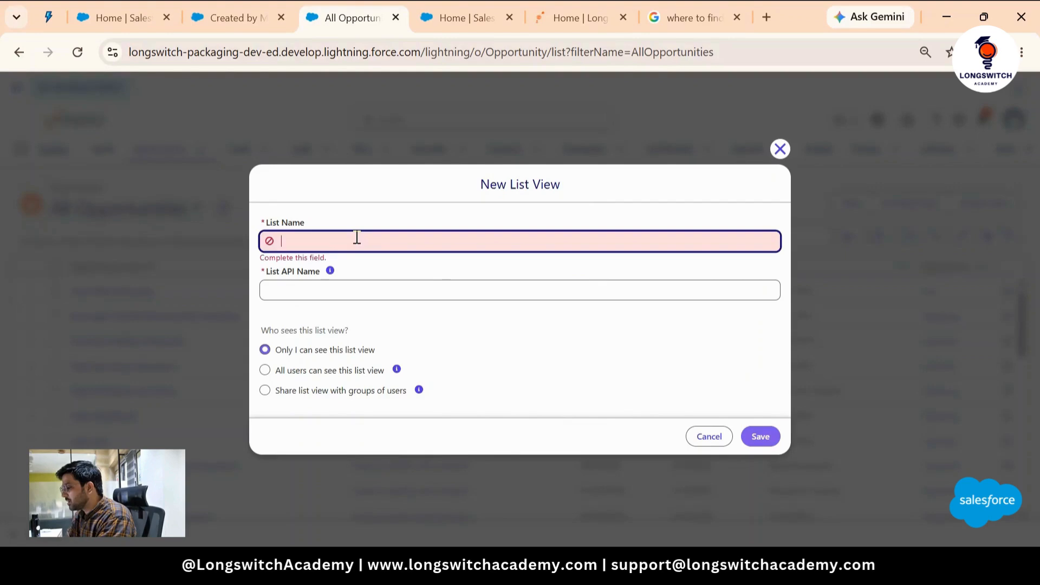
pyautogui.write('Shubham')
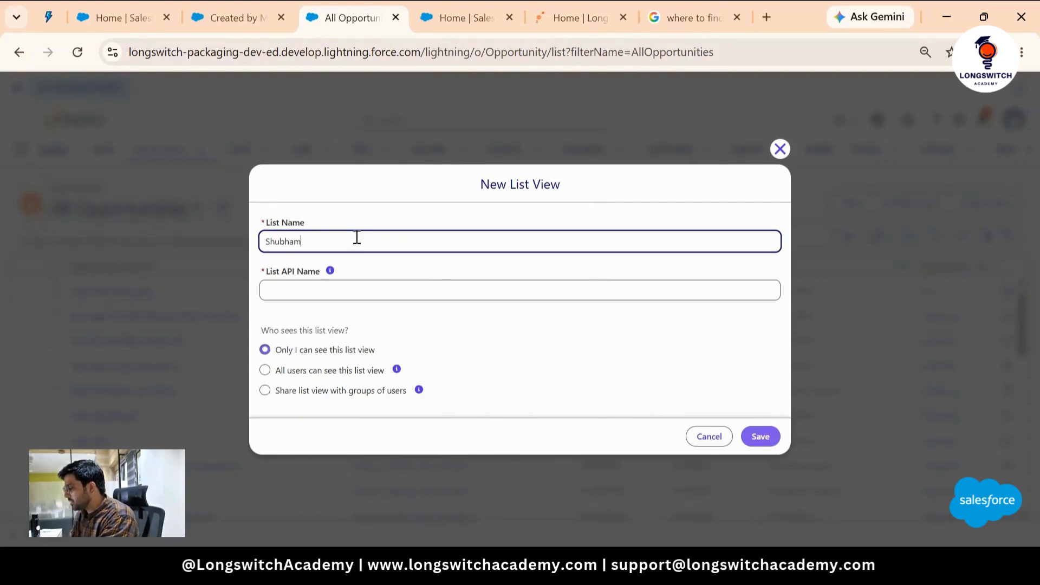
pyautogui.write("'s pRI")
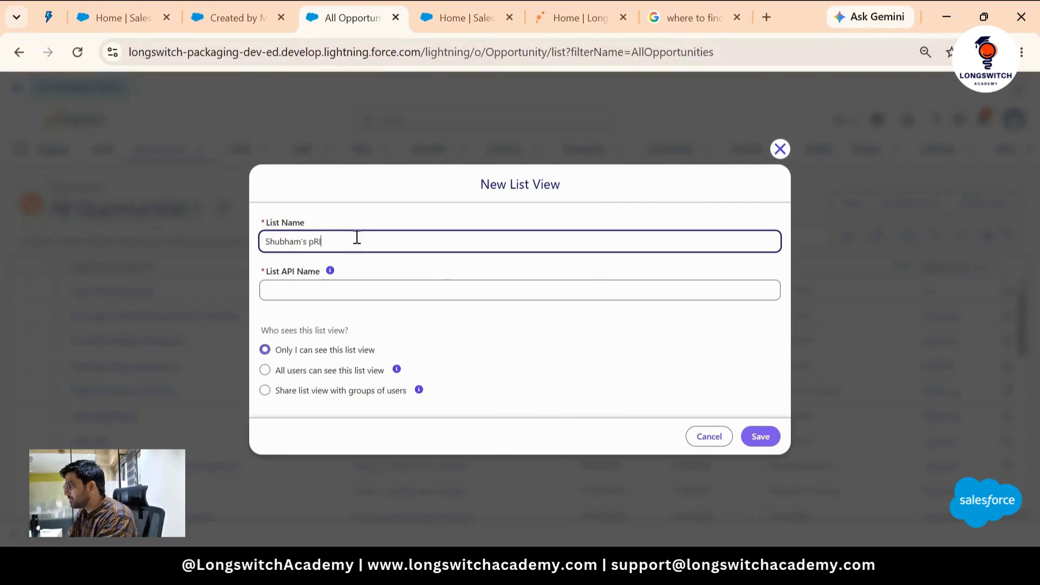
pyautogui.press('BackSpace')
pyautogui.press('BackSpace')
pyautogui.press('BackSpace')
pyautogui.write('Pr')
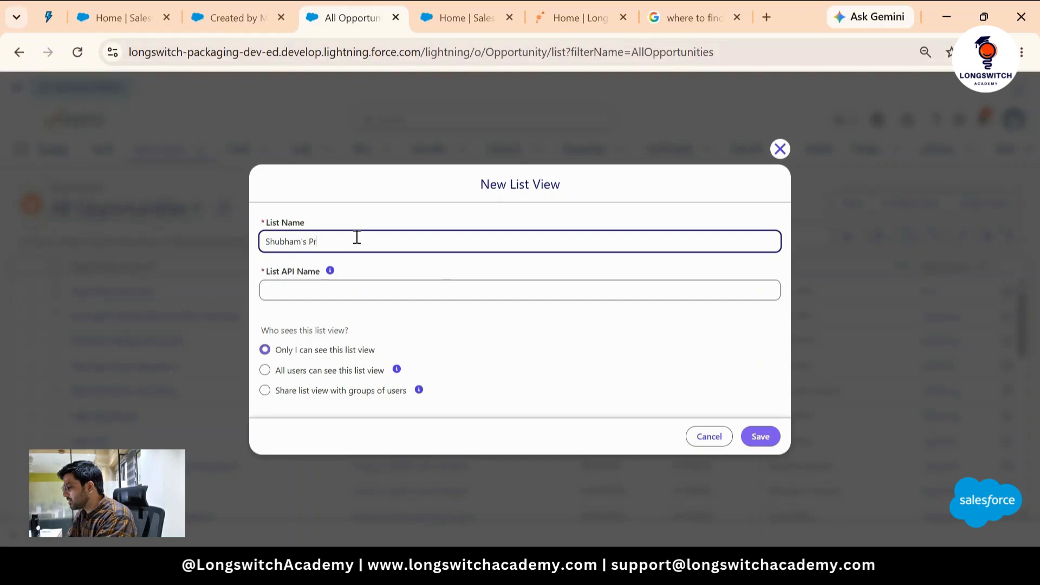
pyautogui.write('inity')
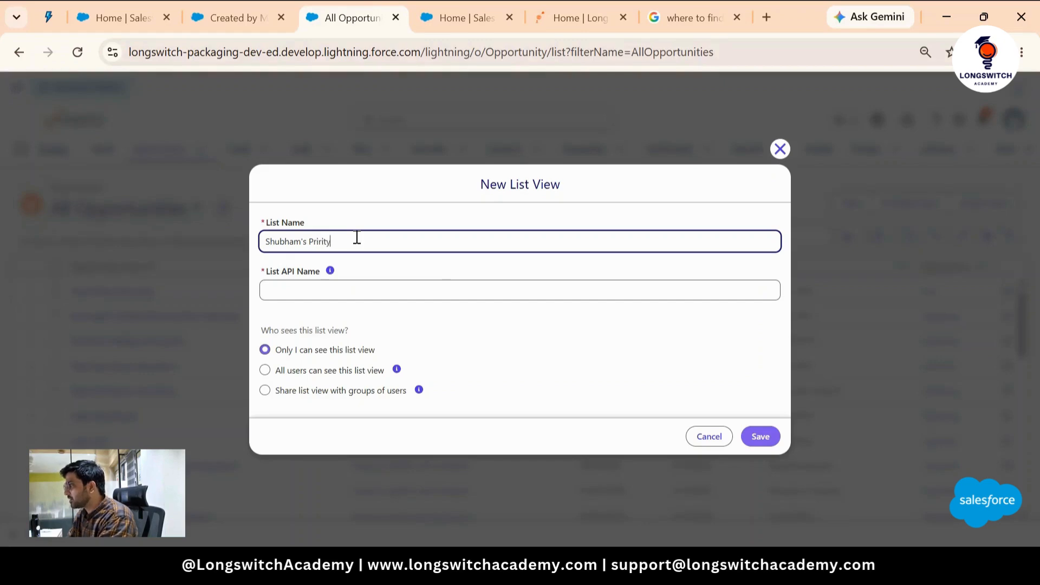
pyautogui.press('BackSpace')
pyautogui.press('BackSpace')
pyautogui.press('BackSpace')
pyautogui.press('BackSpace')
pyautogui.write('n')
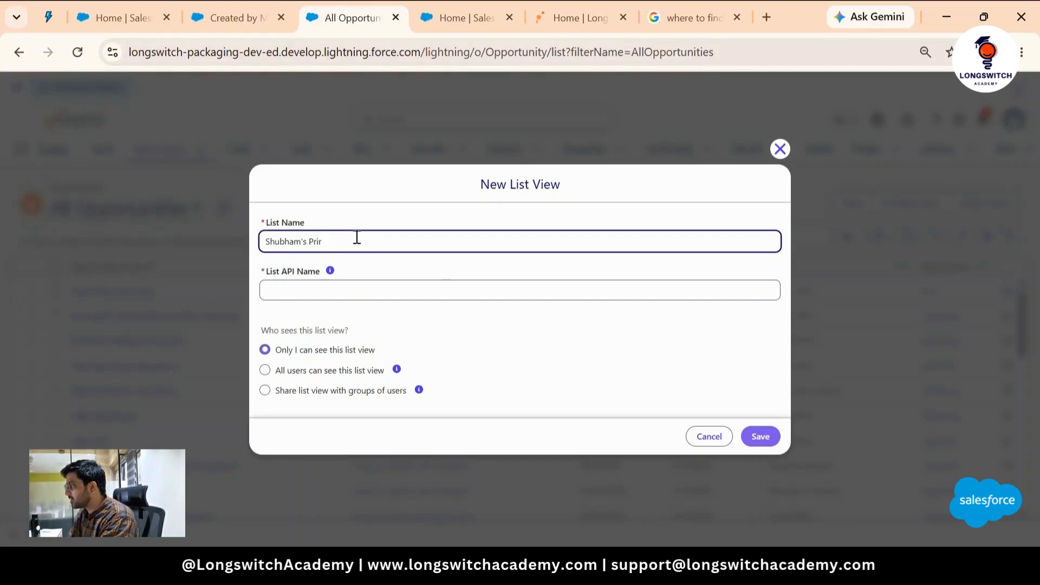
pyautogui.write('ORITY')
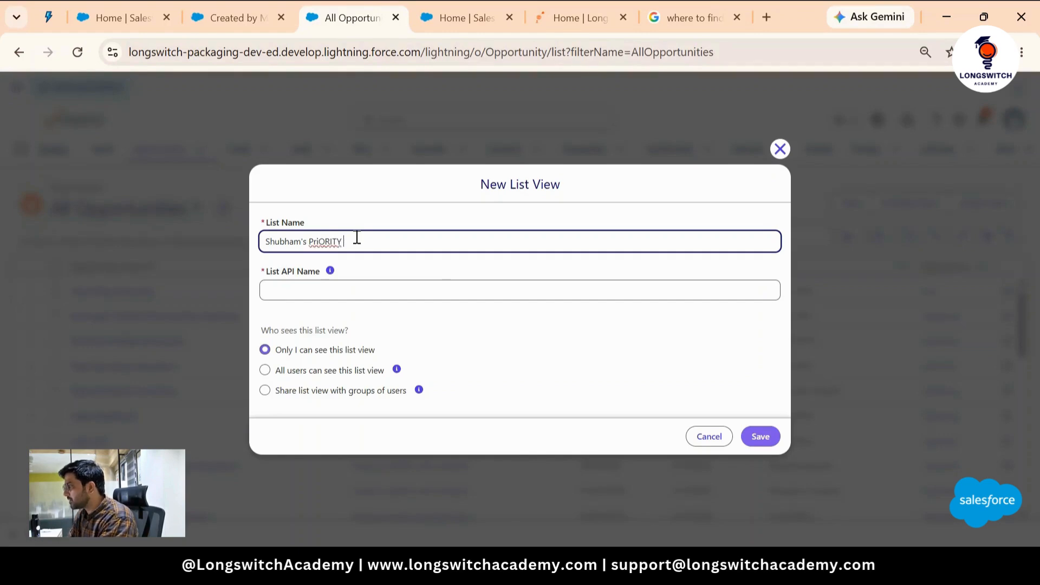
pyautogui.press('BackSpace')
pyautogui.press('BackSpace')
pyautogui.press('BackSpace')
pyautogui.press('BackSpace')
pyautogui.press('BackSpace')
pyautogui.write('ority ')
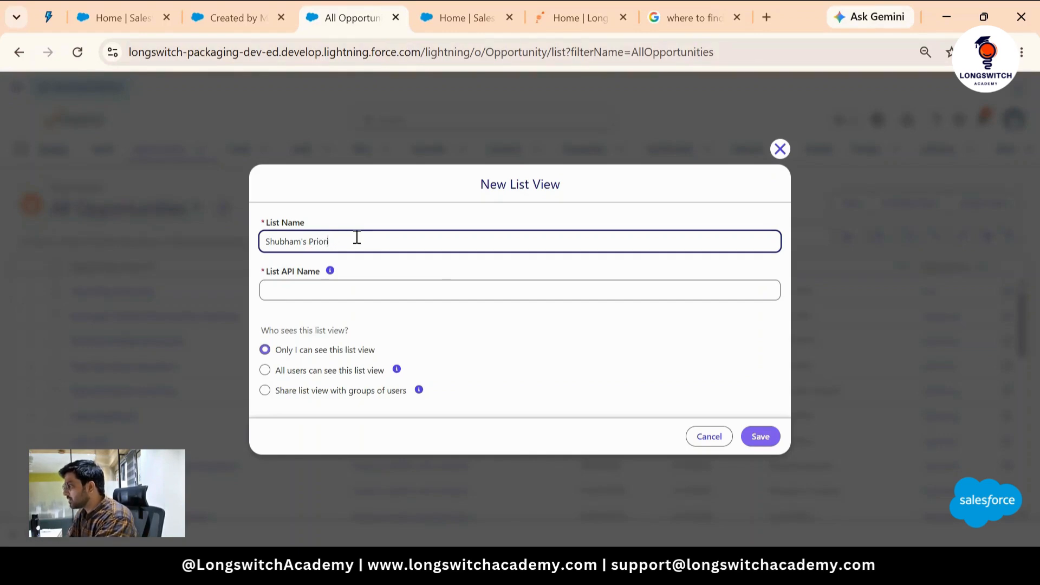
pyautogui.write('Opps')
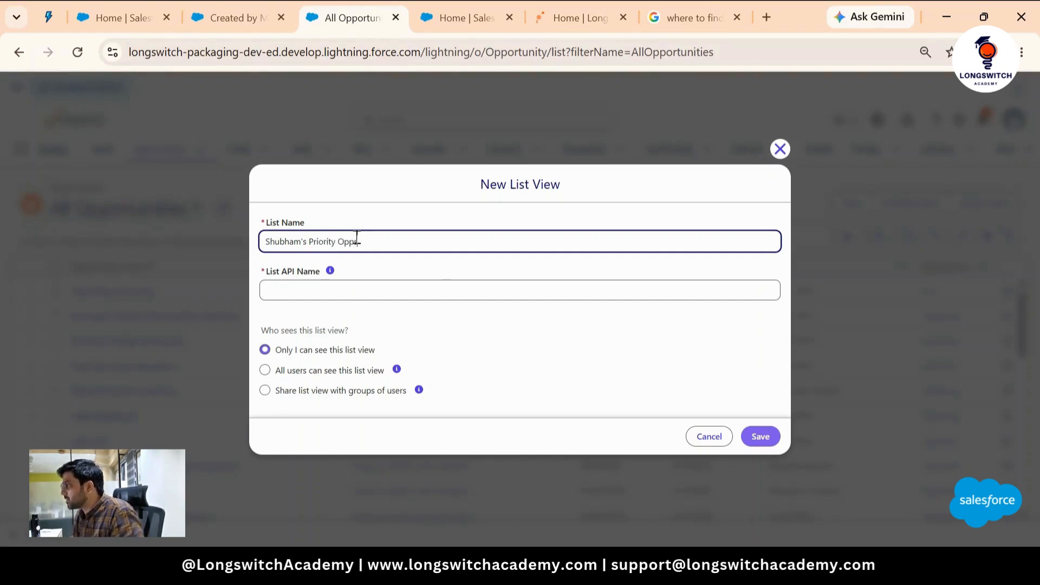
pyautogui.click(319, 371)
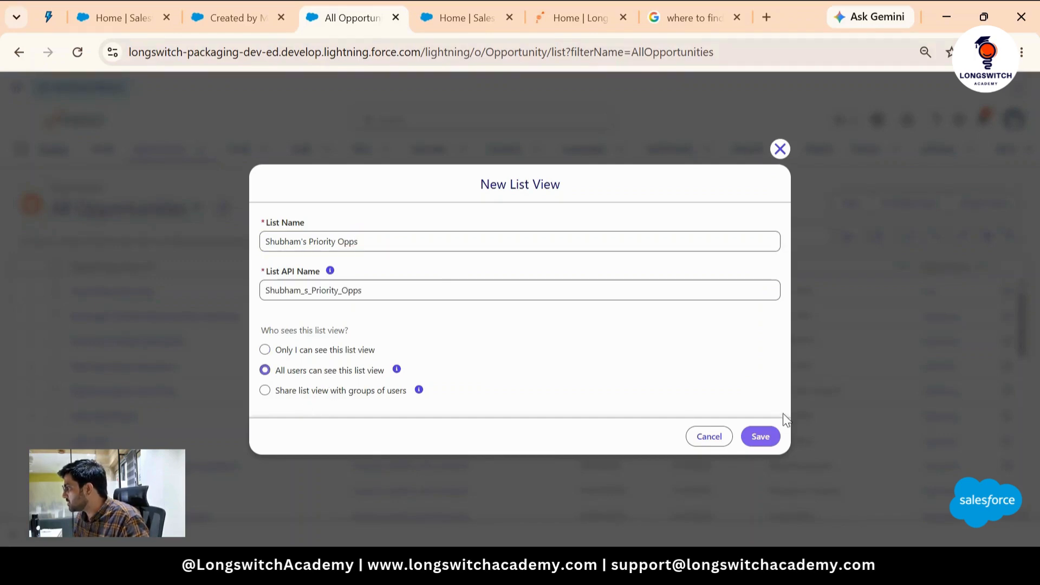
pyautogui.click(749, 436)
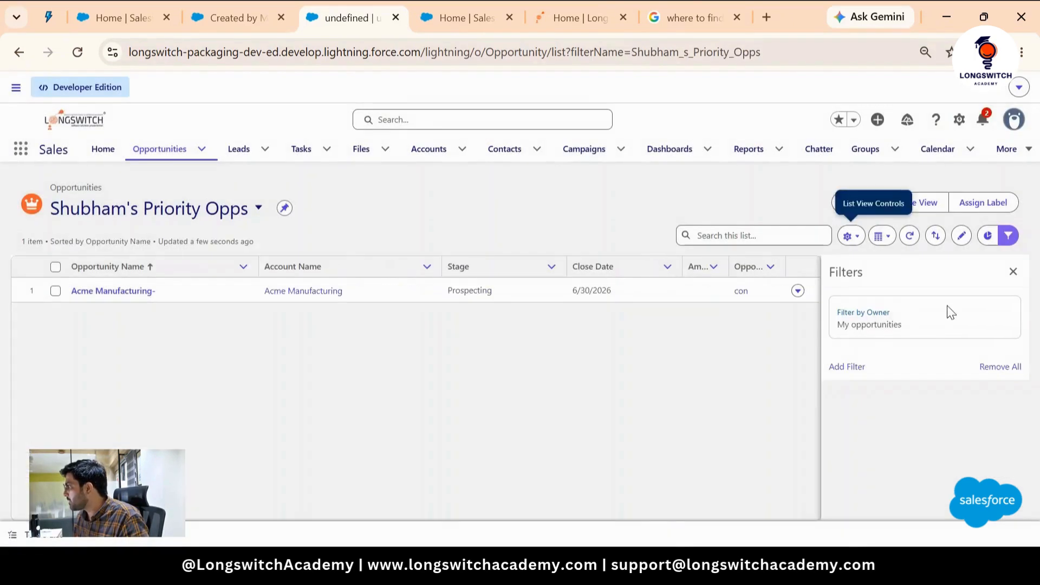
# - Try setting the list view's owner filter to All opportunities and adding a field filter, discarding the filter changes
pyautogui.click(925, 317)
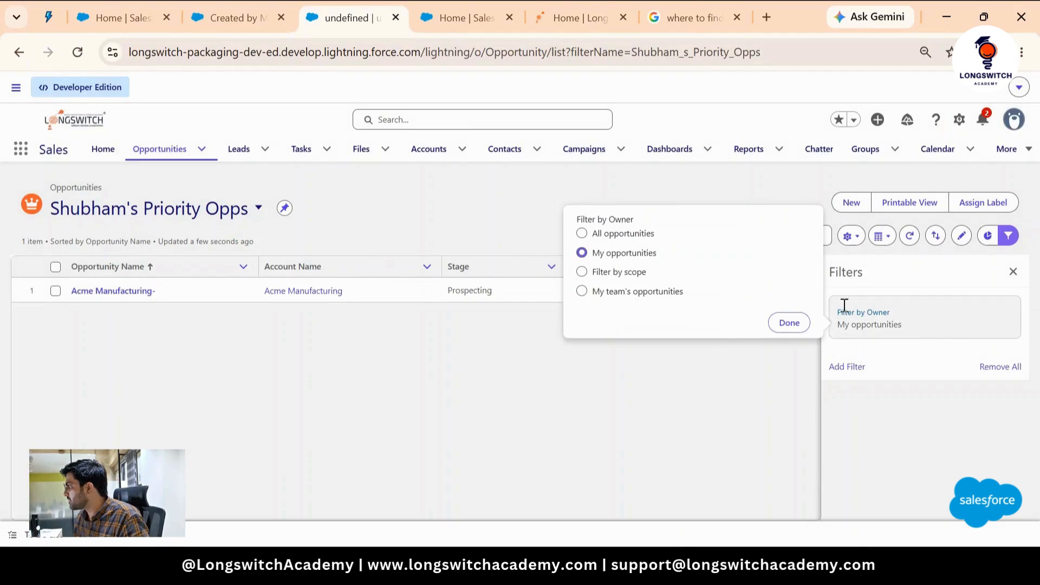
pyautogui.click(609, 239)
pyautogui.click(787, 322)
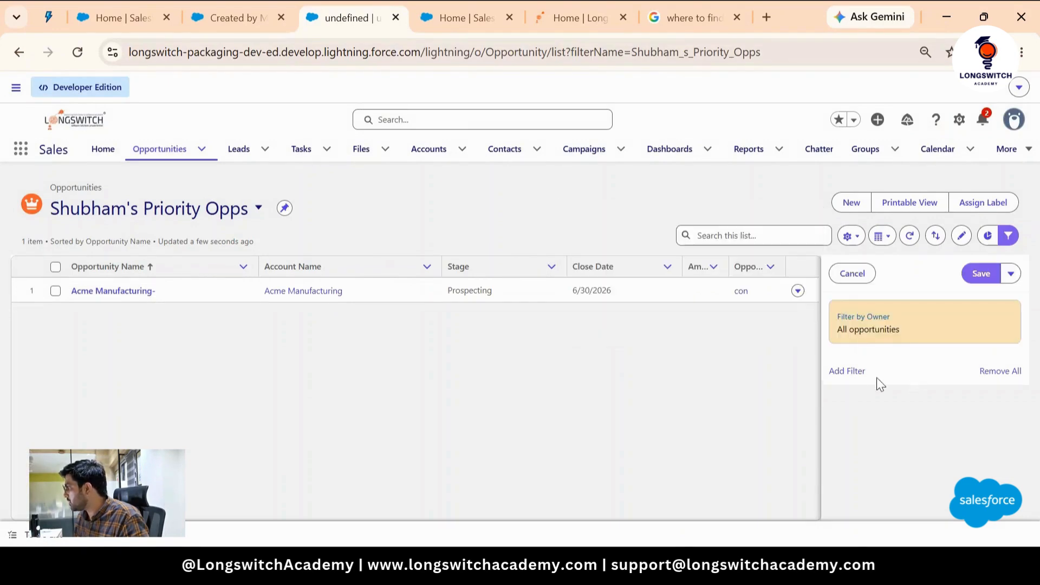
pyautogui.click(849, 371)
pyautogui.click(639, 269)
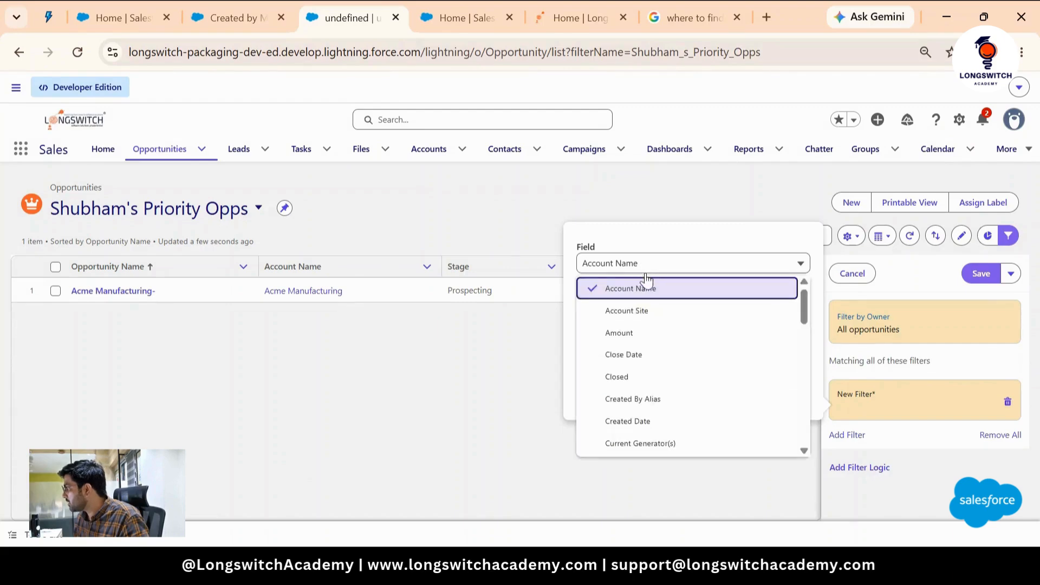
pyautogui.scroll(-3, 682, 335)
pyautogui.scroll(-2, 719, 328)
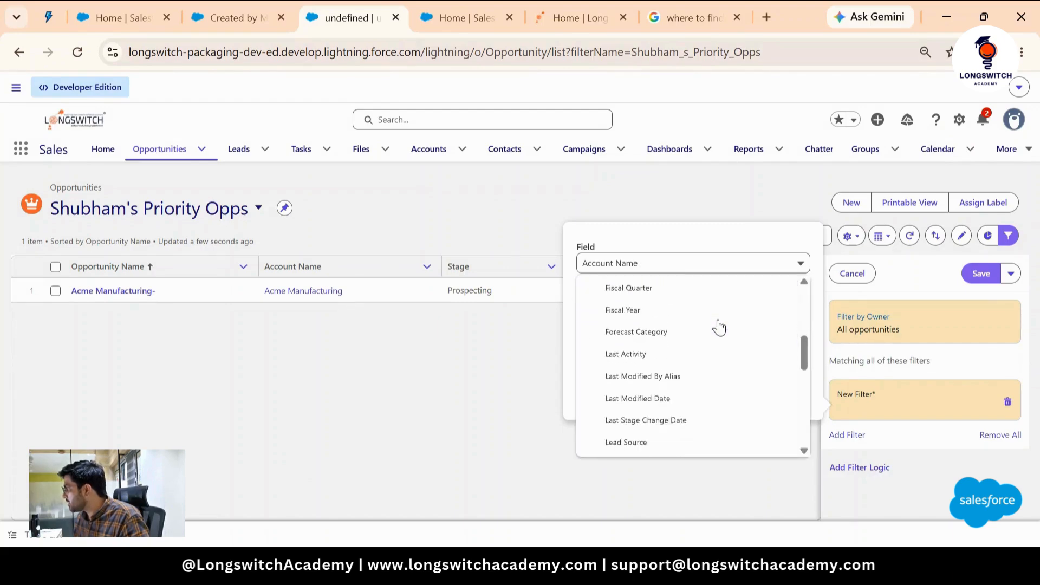
pyautogui.scroll(-2, 719, 327)
pyautogui.scroll(-5, 719, 327)
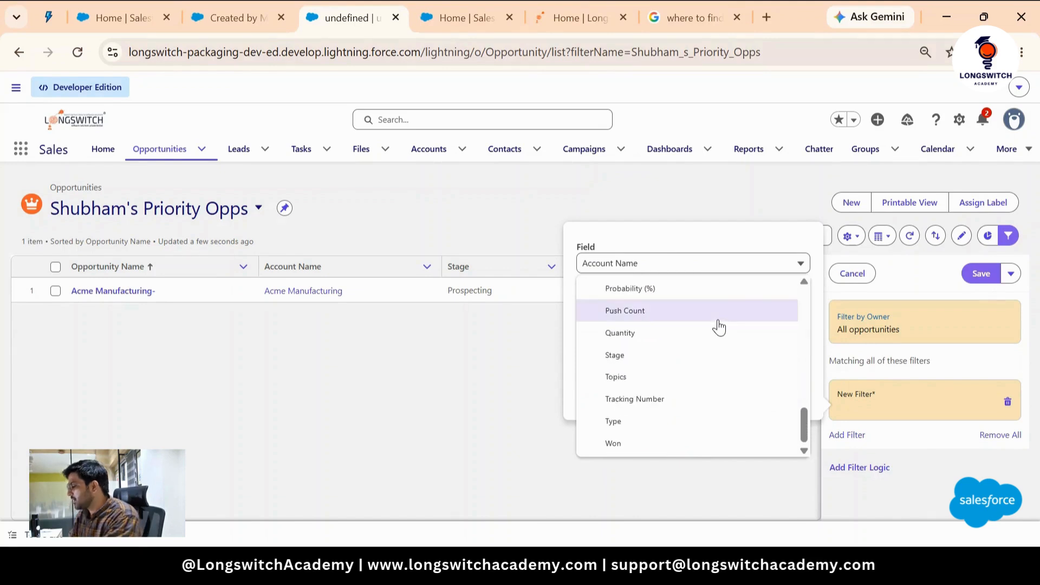
pyautogui.scroll(5, 719, 327)
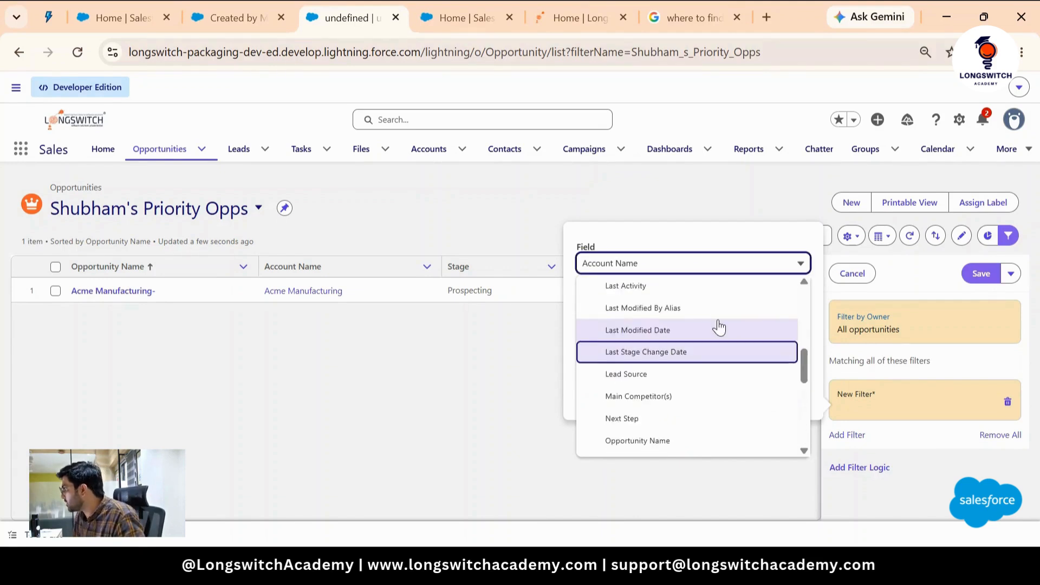
pyautogui.click(910, 274)
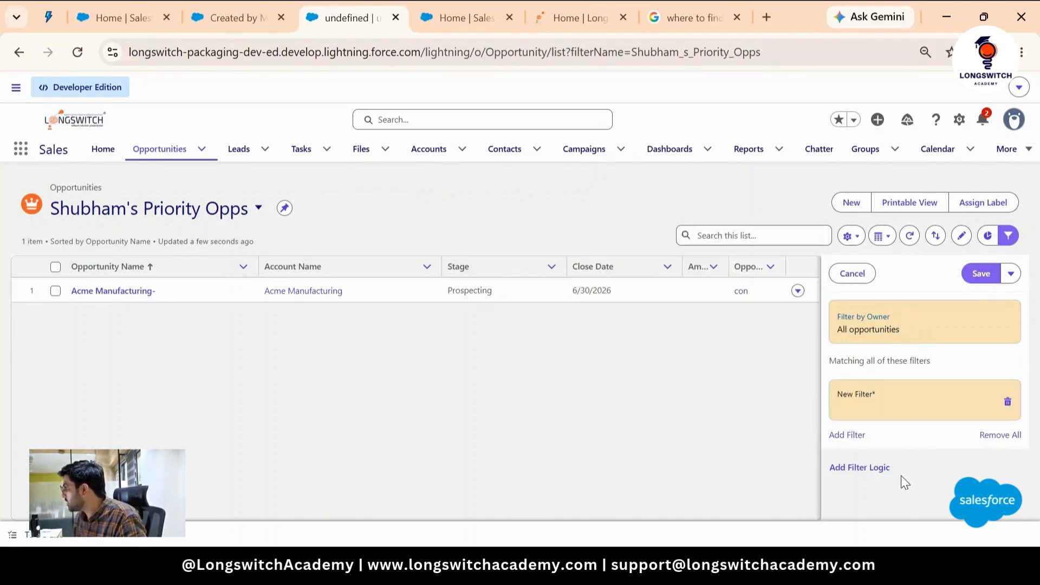
pyautogui.click(854, 273)
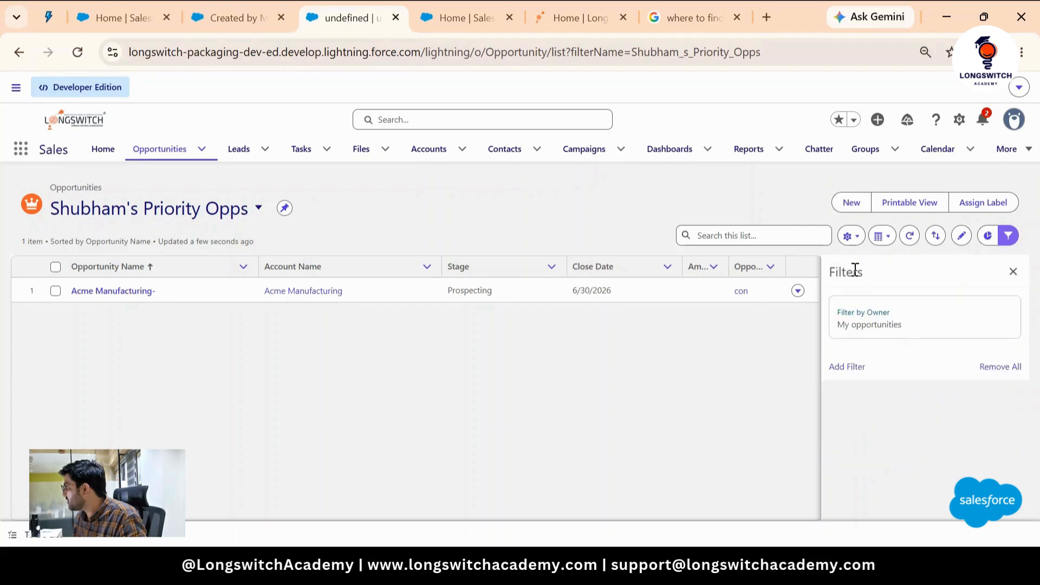
pyautogui.click(1012, 272)
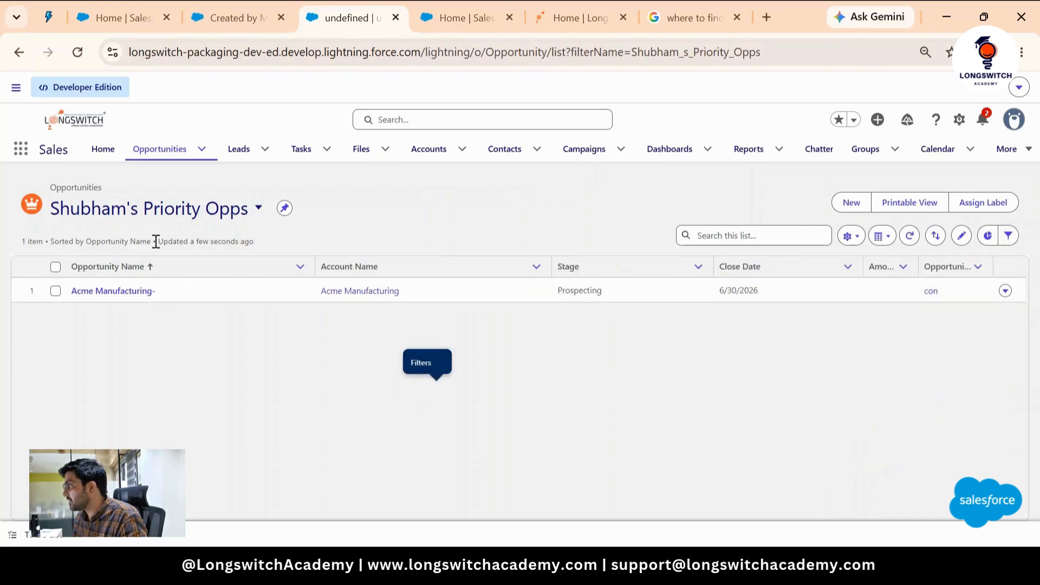
# - Switch back to the All Opportunities list view
pyautogui.click(169, 216)
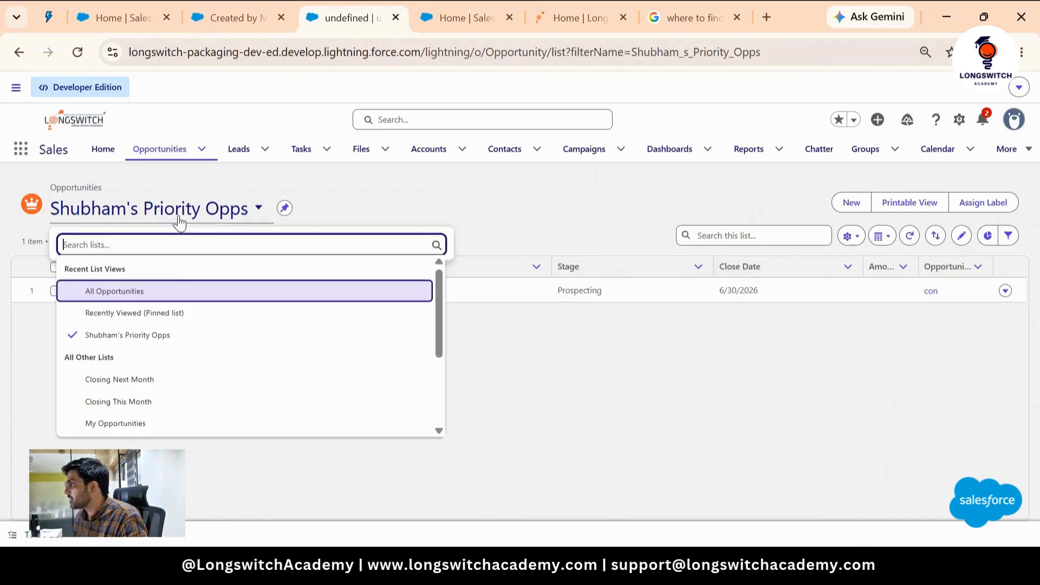
pyautogui.click(156, 291)
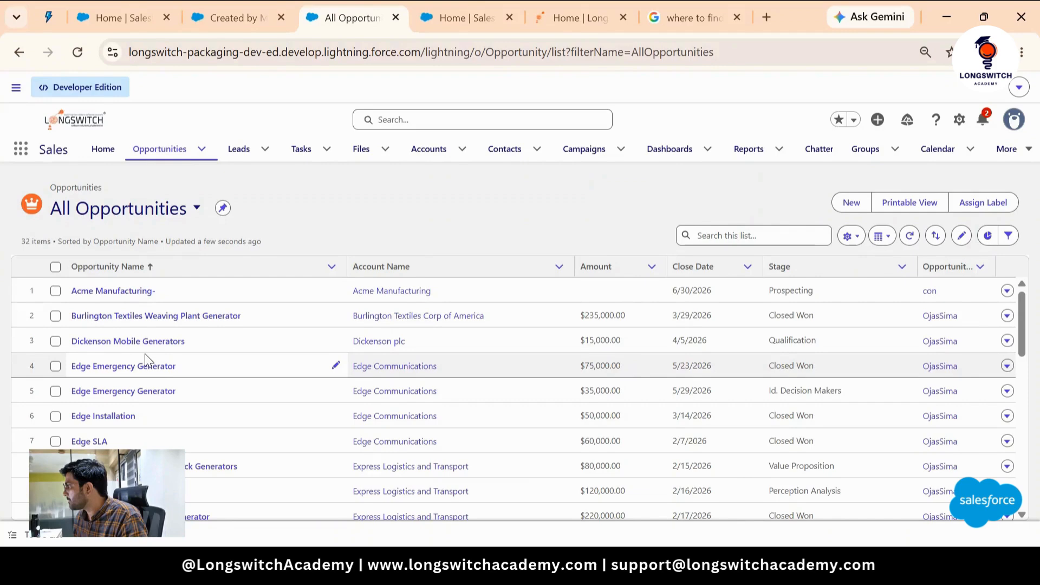
pyautogui.click(1007, 366)
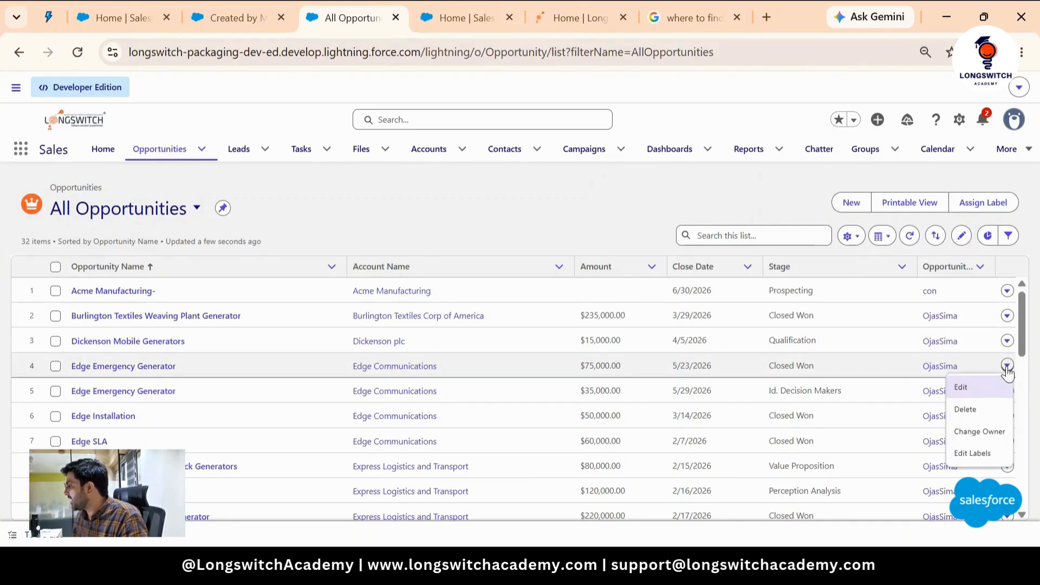
pyautogui.click(3, 271)
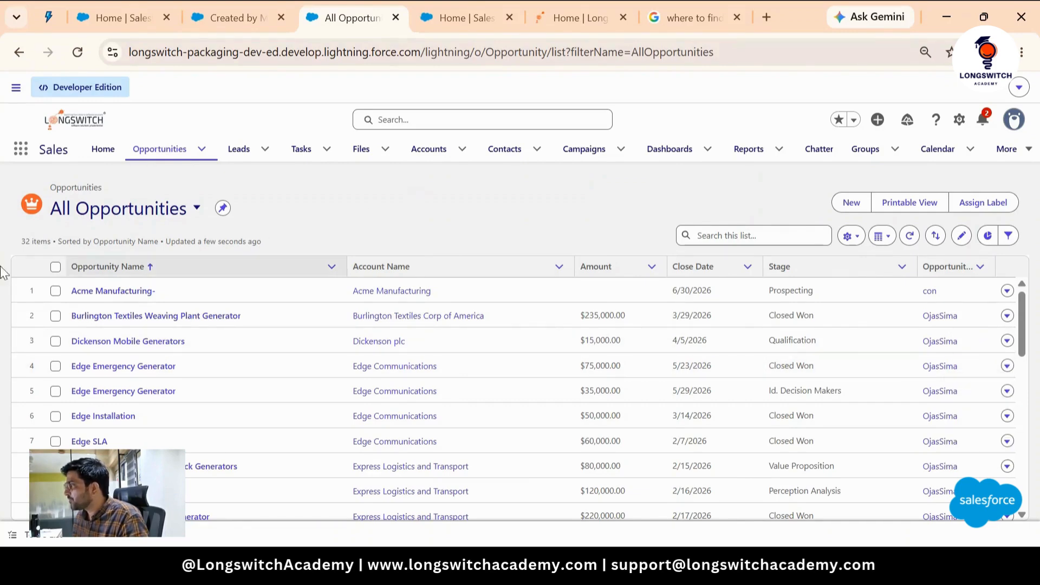
pyautogui.click(135, 209)
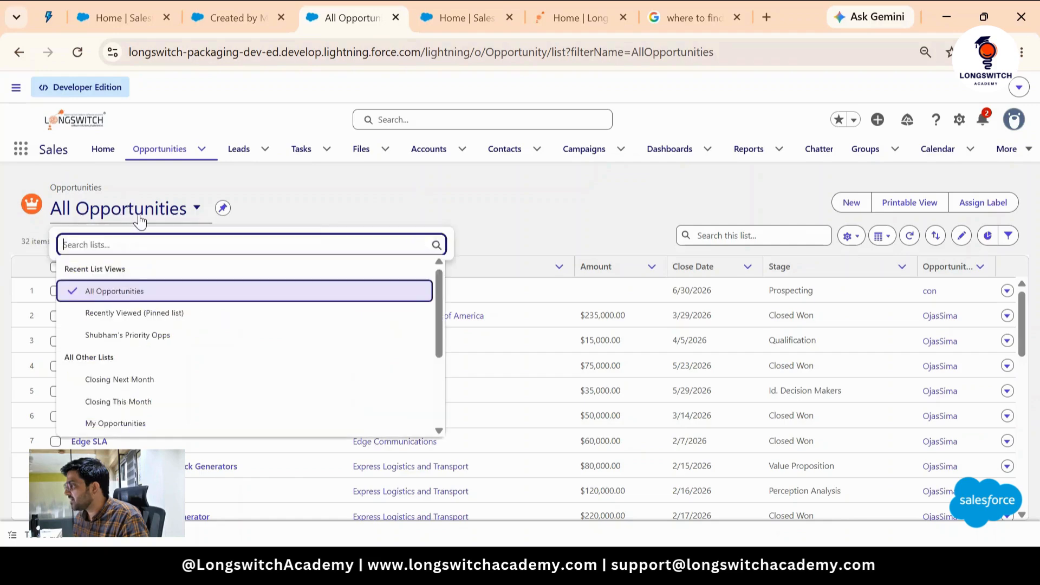
pyautogui.click(337, 190)
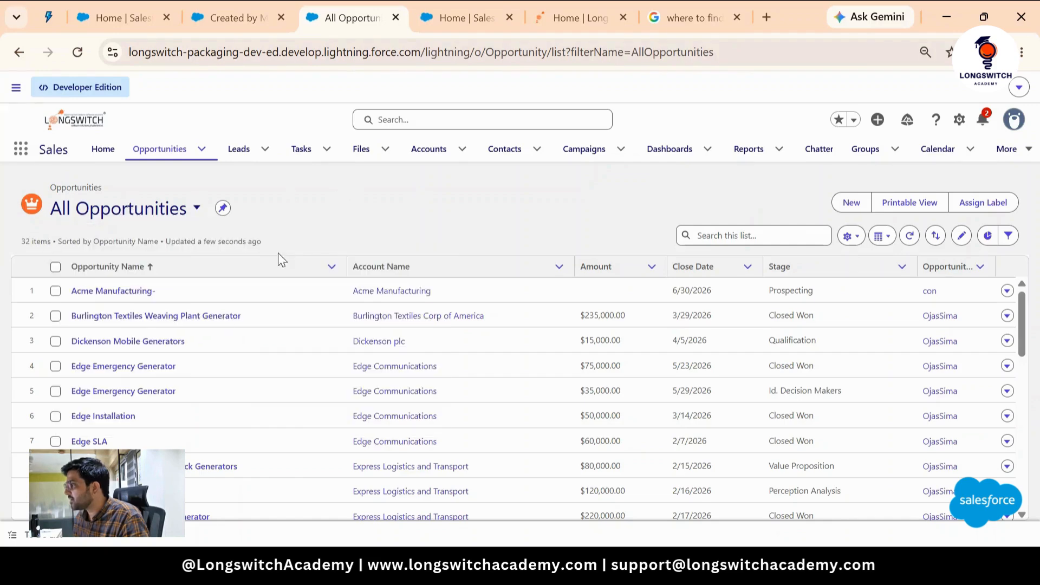
# - Open the Edge Installation opportunity and review its record page, including the stage history
pyautogui.click(108, 416)
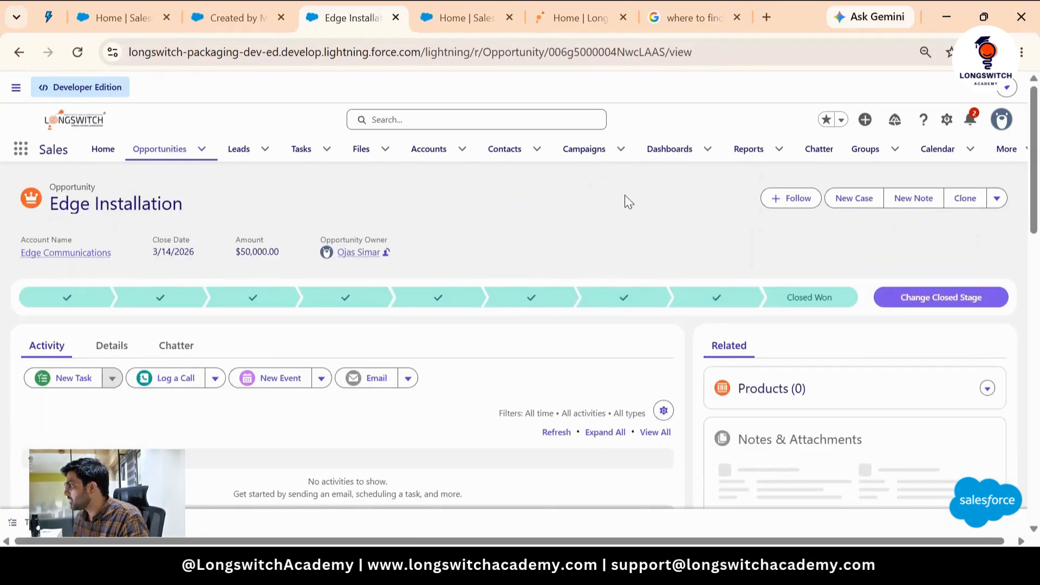
pyautogui.scroll(-2, 625, 199)
pyautogui.scroll(-3, 624, 203)
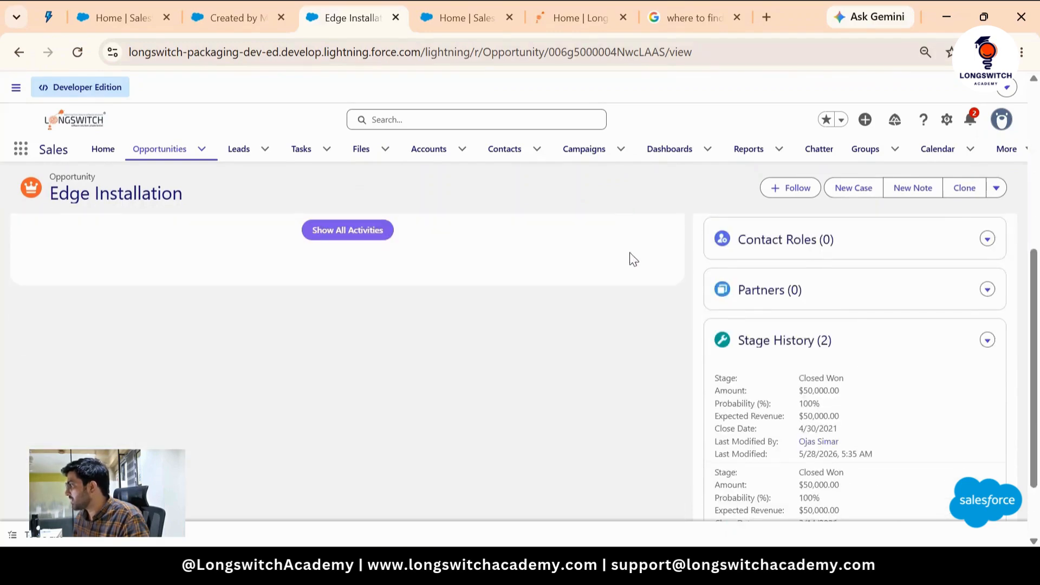
pyautogui.scroll(5, 630, 256)
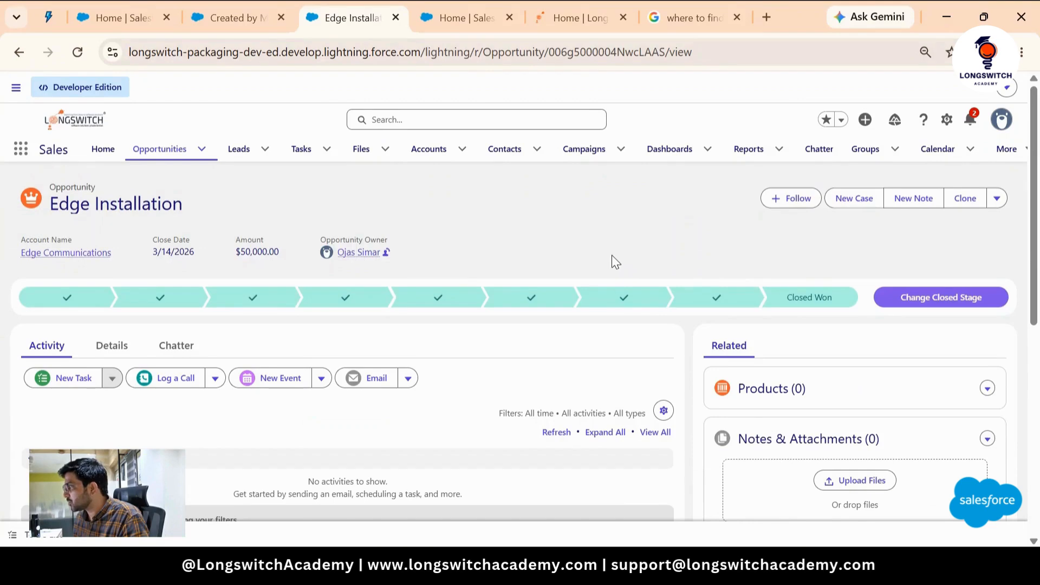
pyautogui.scroll(-5, 448, 300)
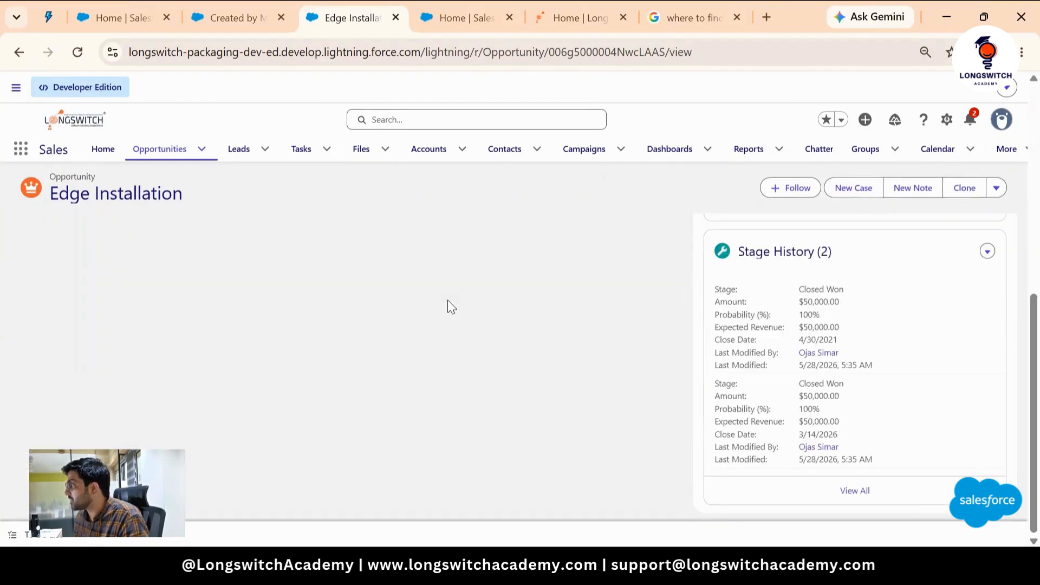
pyautogui.scroll(4, 459, 292)
pyautogui.scroll(3, 460, 298)
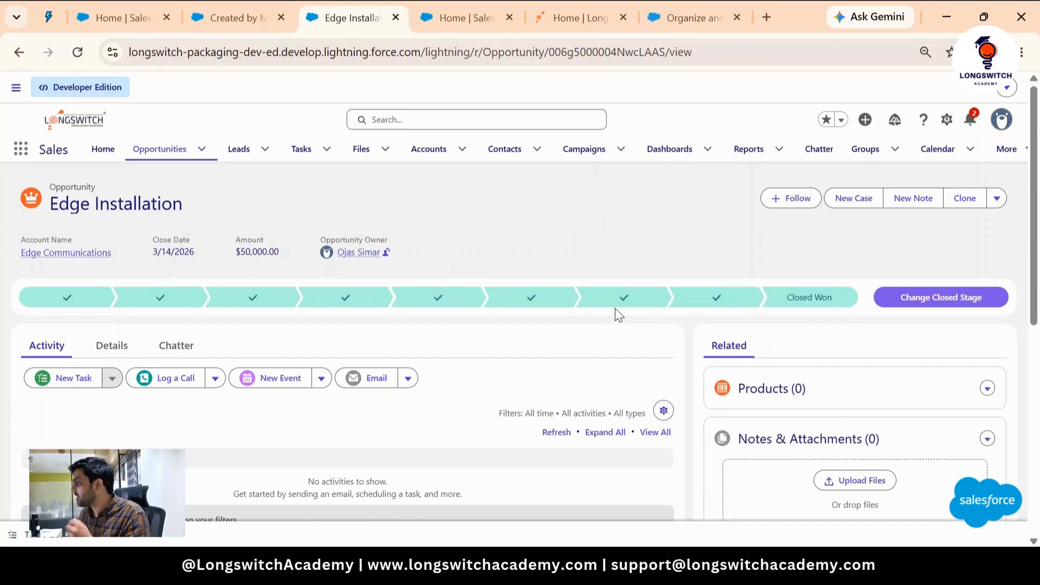
# - Edit the Opportunity record page and add the My Labels component at the bottom of the Details tab
pyautogui.click(662, 565)
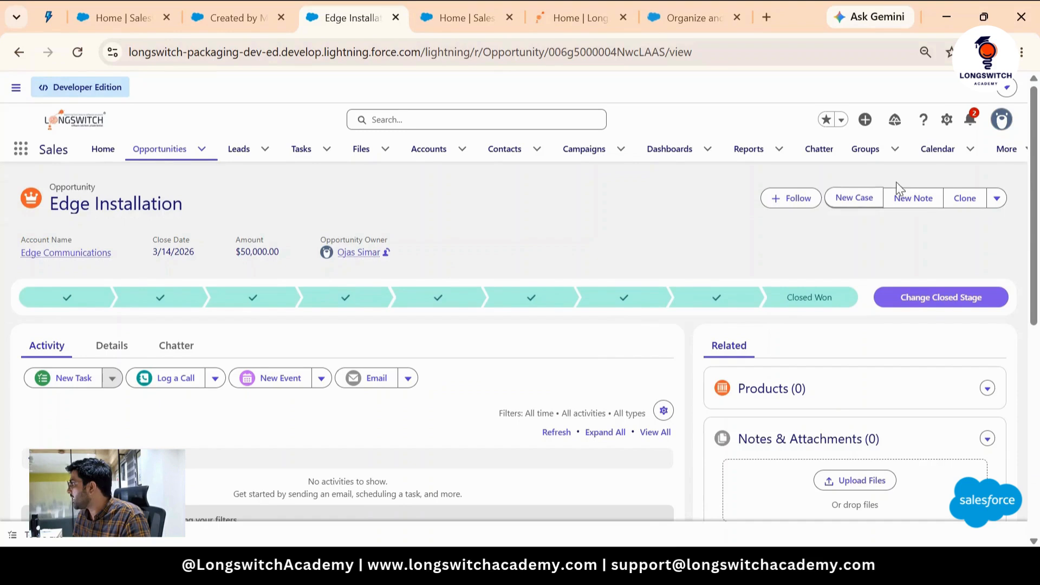
pyautogui.click(948, 121)
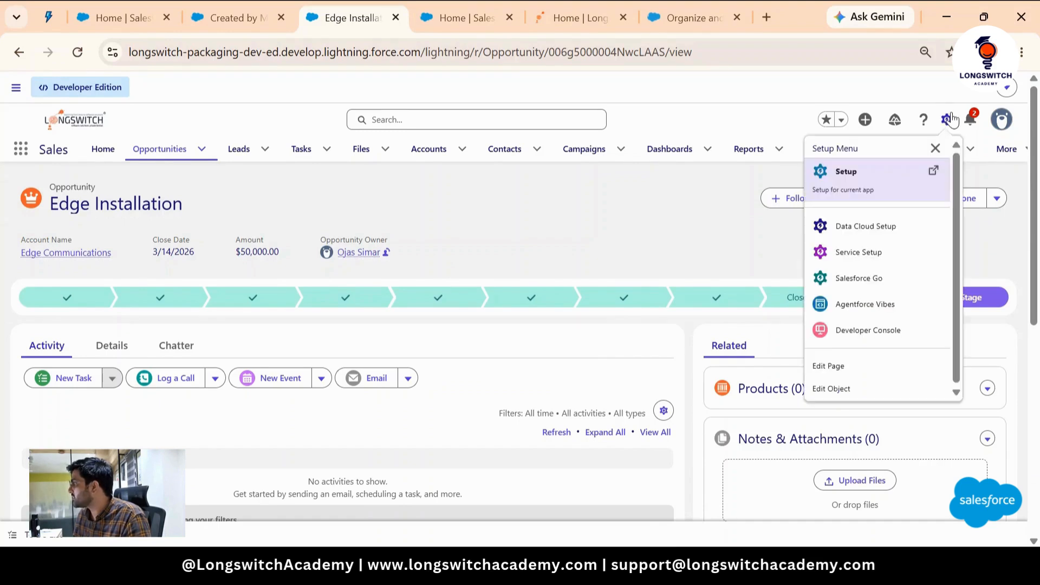
pyautogui.click(847, 371)
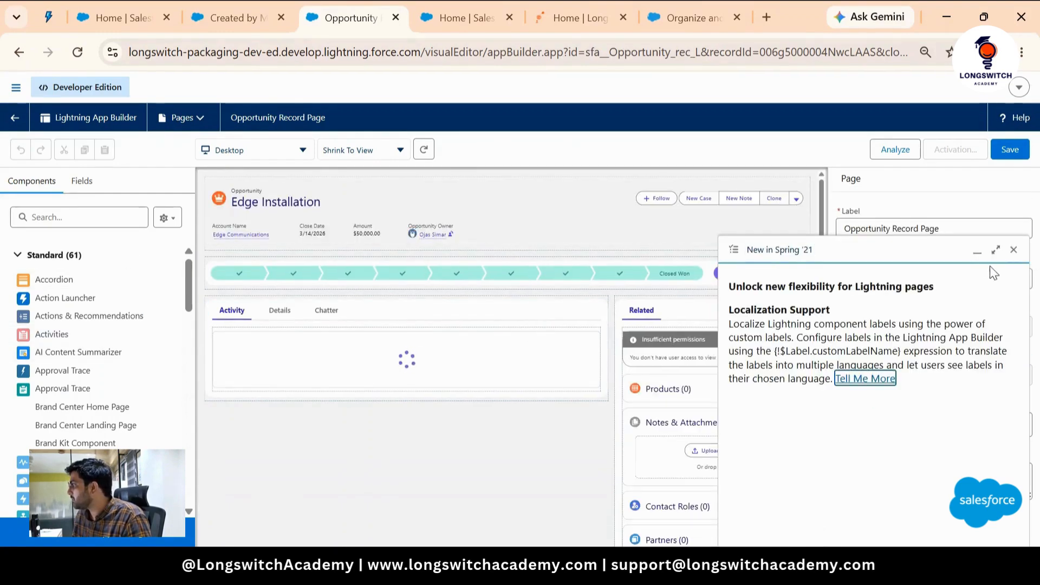
pyautogui.click(978, 251)
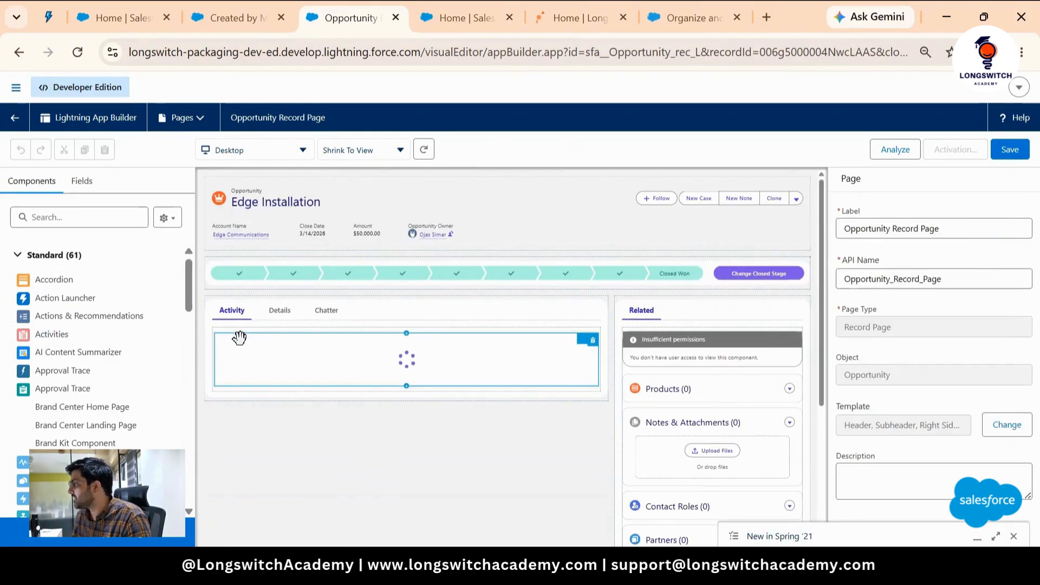
pyautogui.click(86, 223)
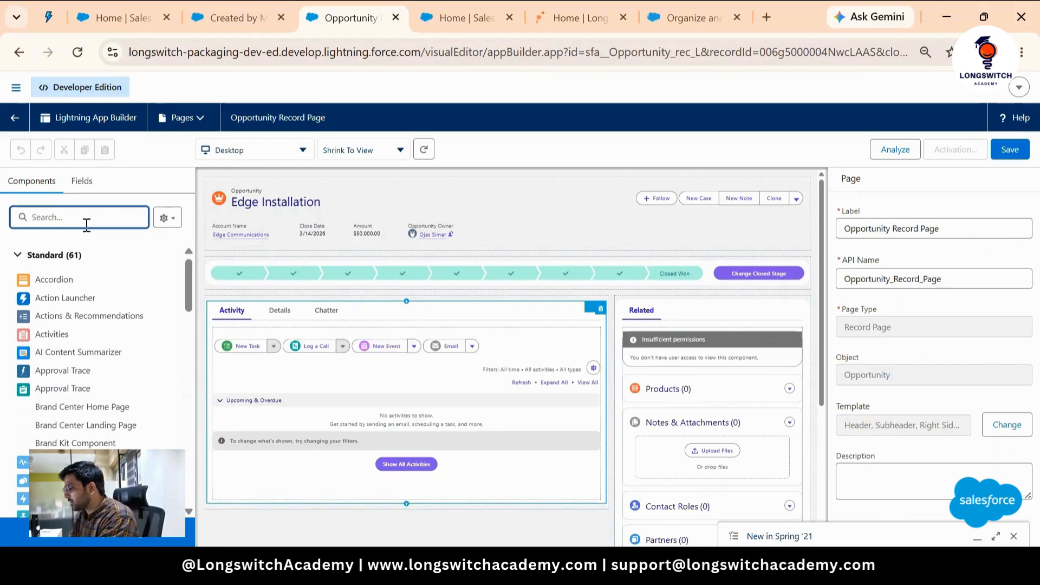
pyautogui.write('labe')
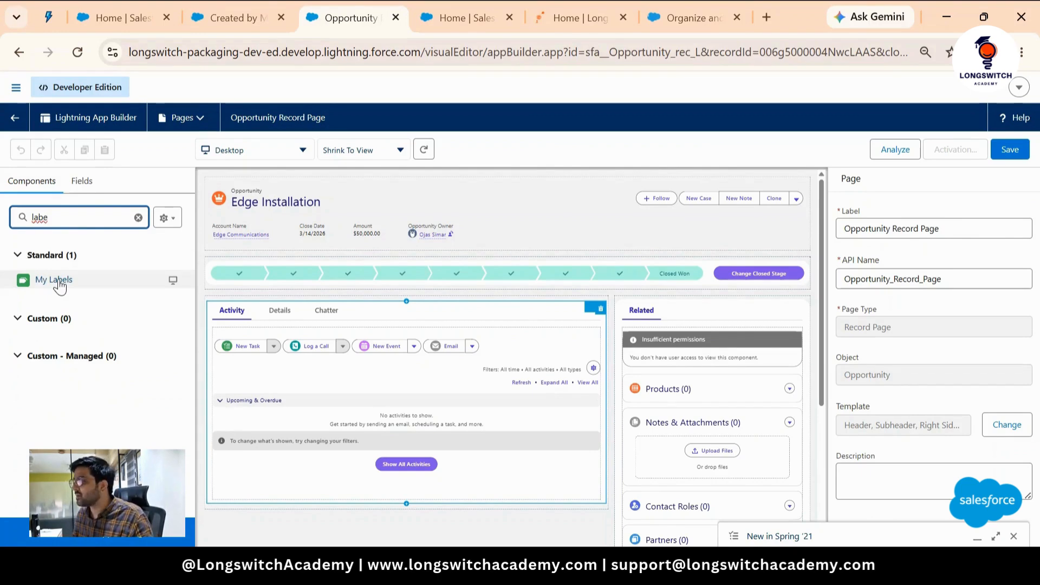
pyautogui.moveTo(59, 283); pyautogui.dragTo(300, 309)
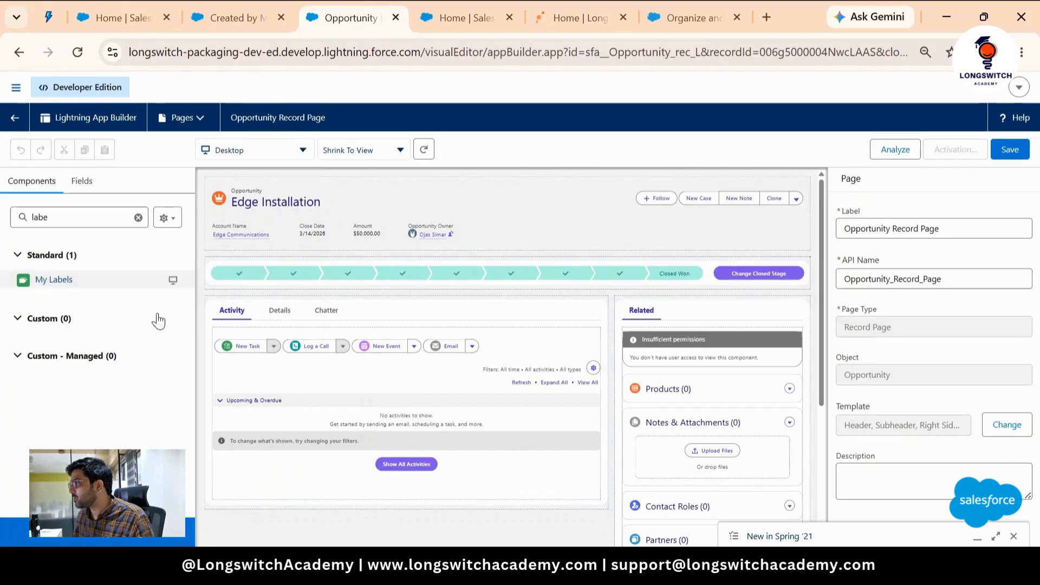
pyautogui.click(279, 324)
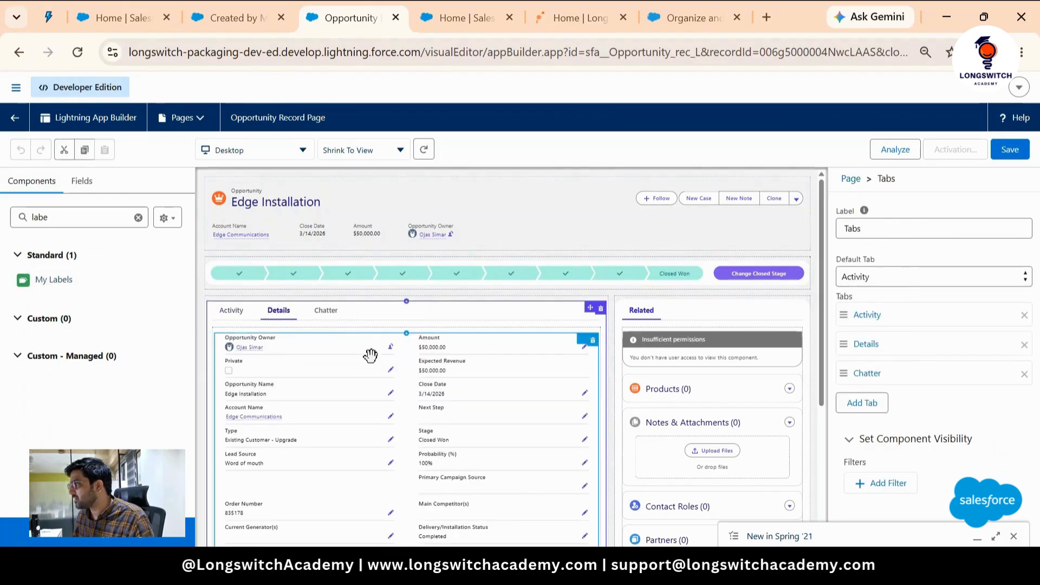
pyautogui.scroll(-4, 368, 357)
pyautogui.moveTo(48, 280); pyautogui.dragTo(260, 422)
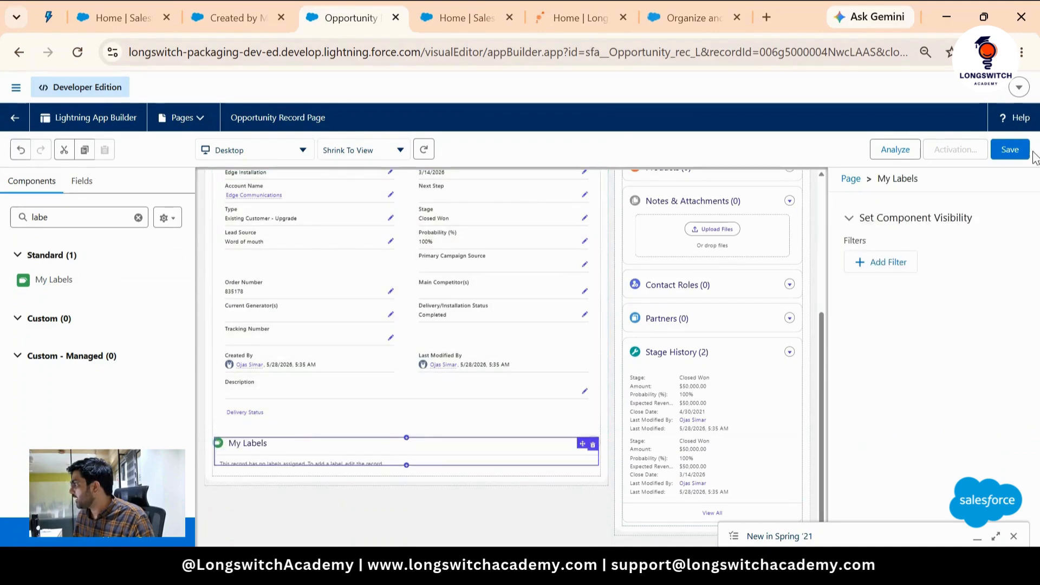
# - Save the page and activate it as the org default for Desktop and phone, then save again
pyautogui.click(1011, 151)
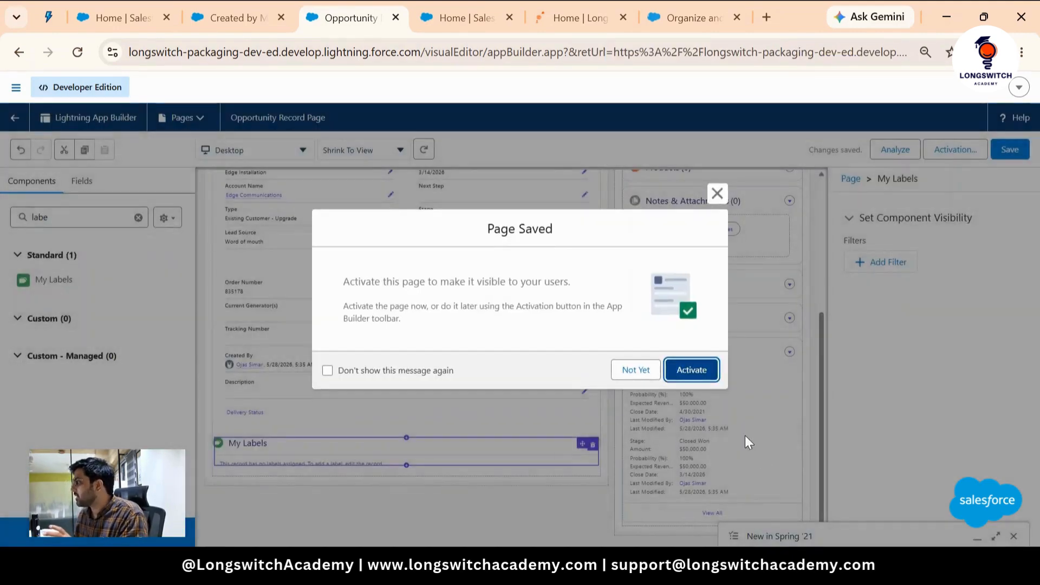
pyautogui.click(692, 370)
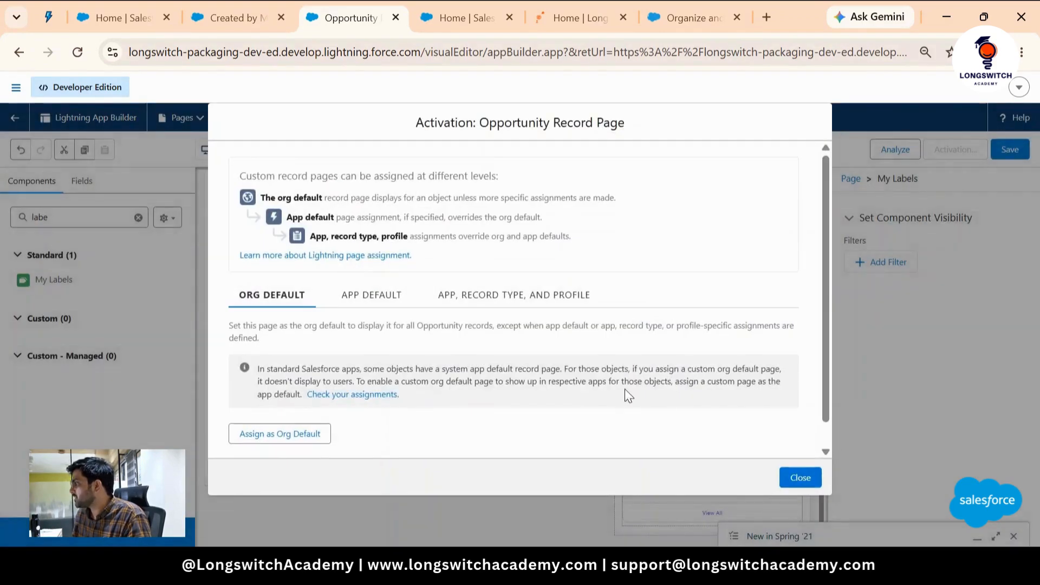
pyautogui.click(278, 435)
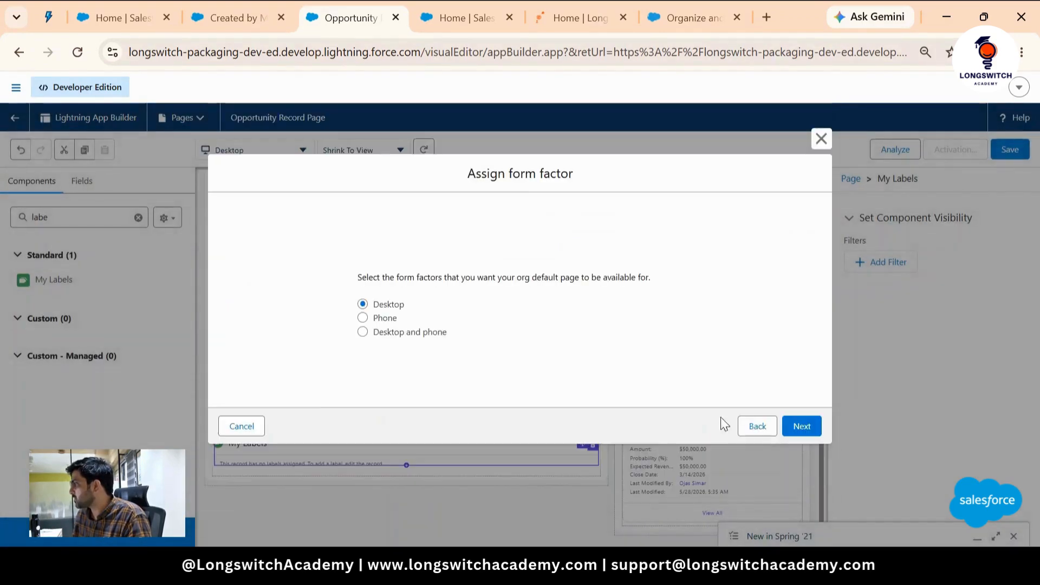
pyautogui.click(437, 332)
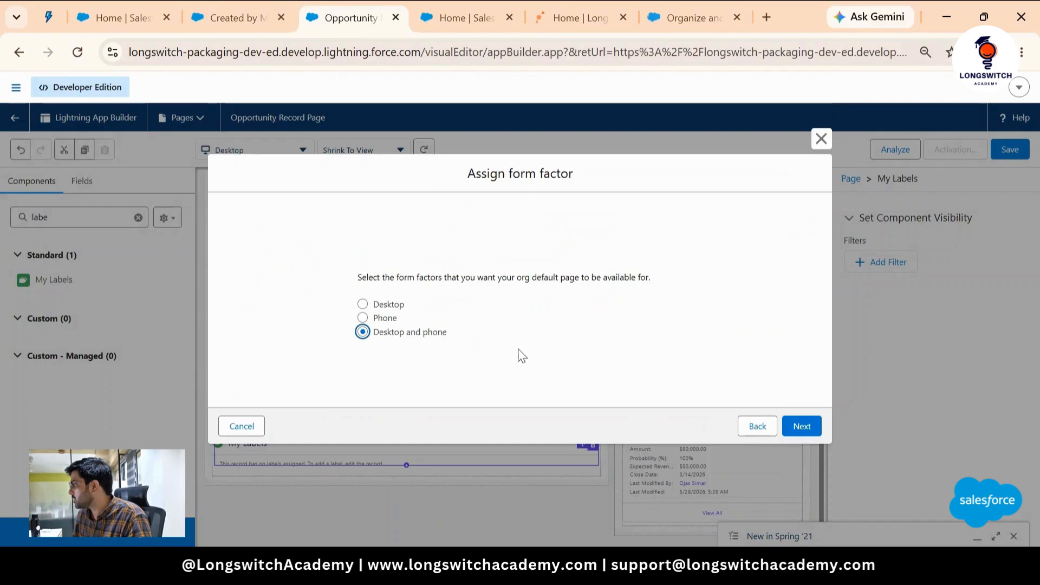
pyautogui.click(801, 426)
pyautogui.click(801, 400)
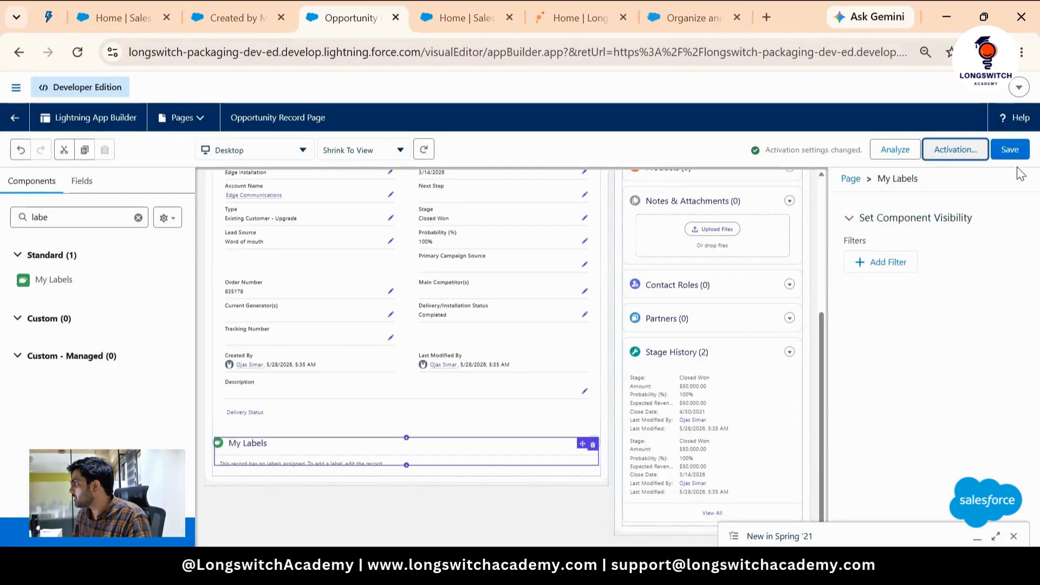
pyautogui.click(1010, 150)
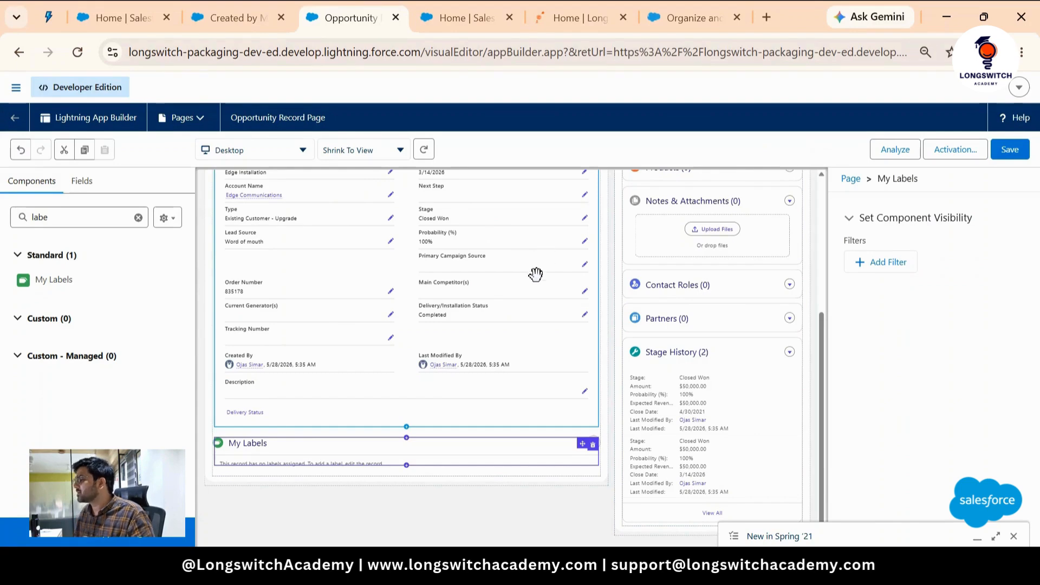
# - Return to the Edge Installation record and check the My Labels section on its Details tab
pyautogui.click(15, 117)
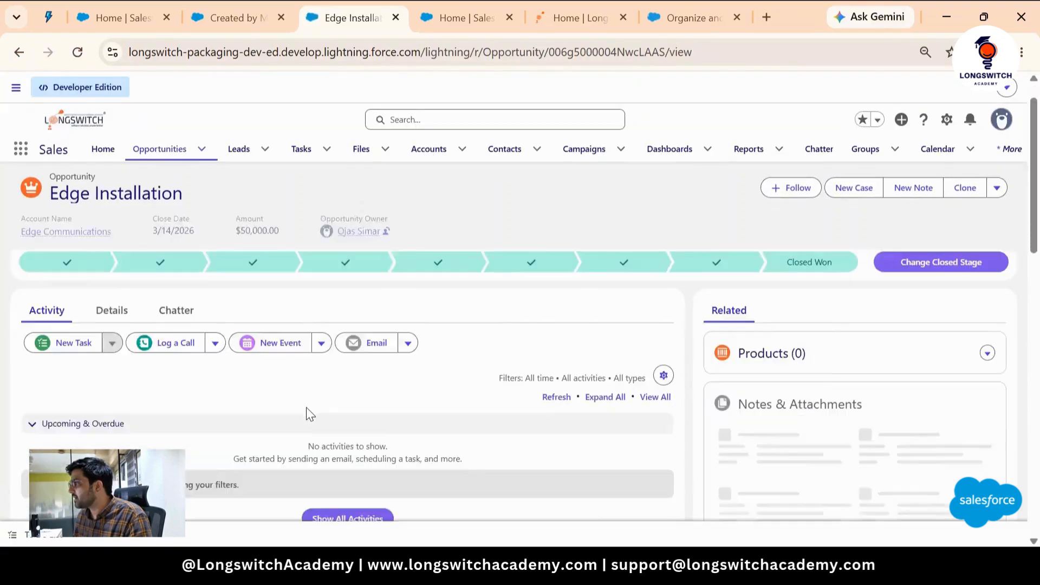
pyautogui.click(130, 355)
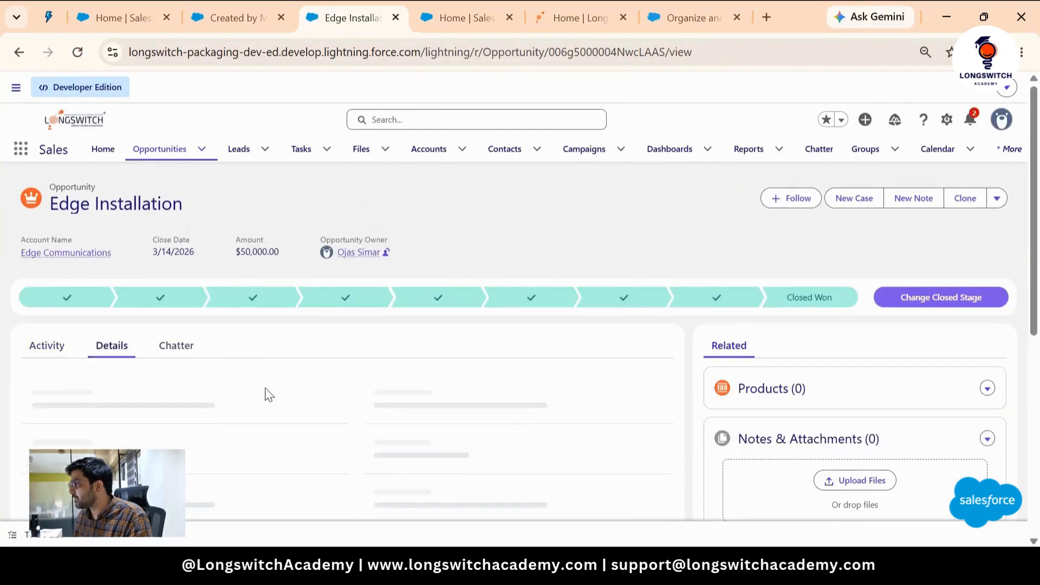
pyautogui.scroll(-5, 332, 399)
pyautogui.scroll(-1, 381, 413)
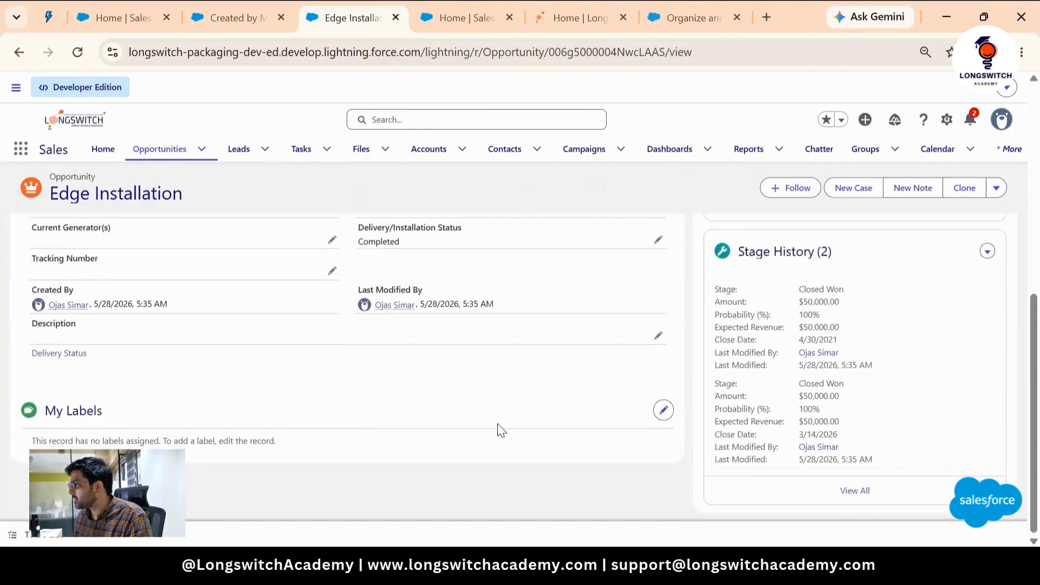
pyautogui.scroll(2, 228, 430)
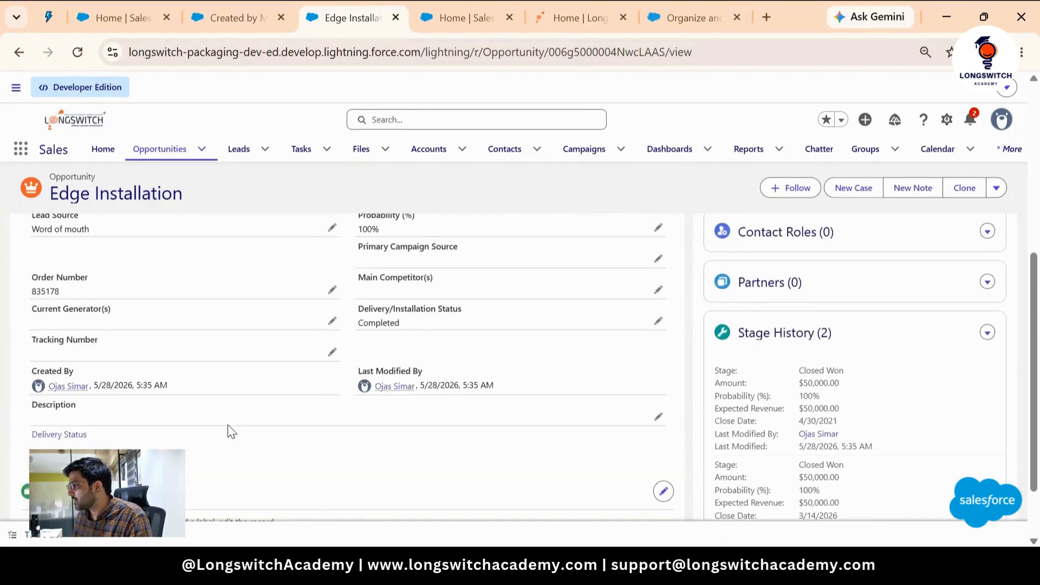
pyautogui.scroll(-2, 181, 434)
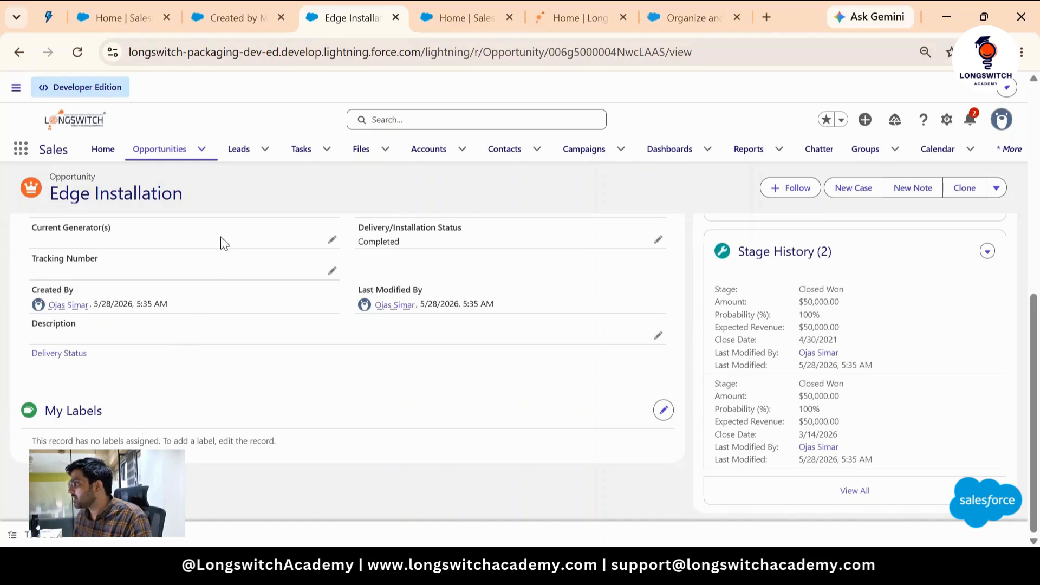
# - Open the Acme Manufacturing- opportunity from All Opportunities in a new tab and review its My Labels section
pyautogui.click(171, 149)
pyautogui.click(137, 223)
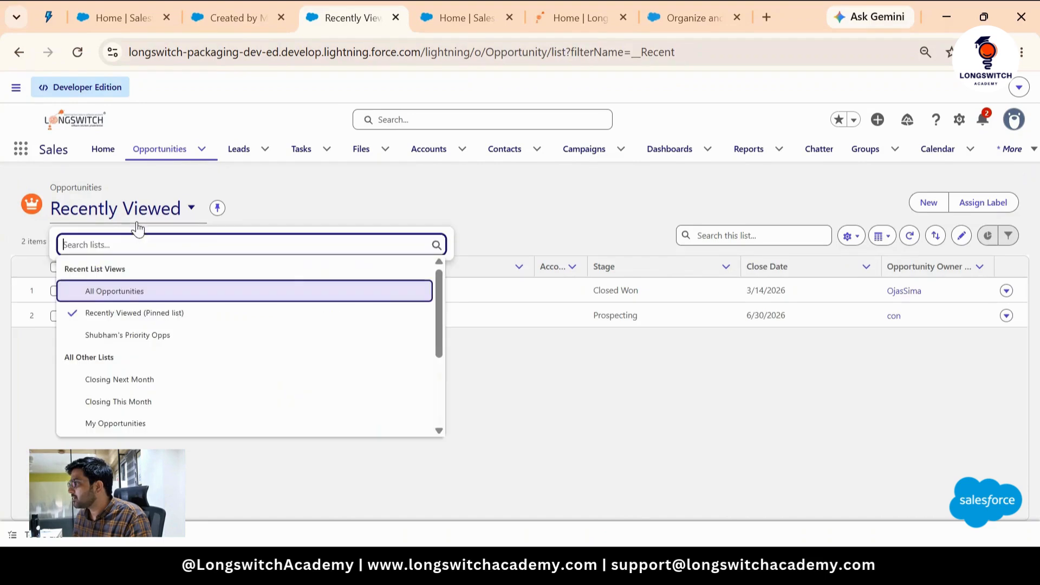
pyautogui.click(123, 296)
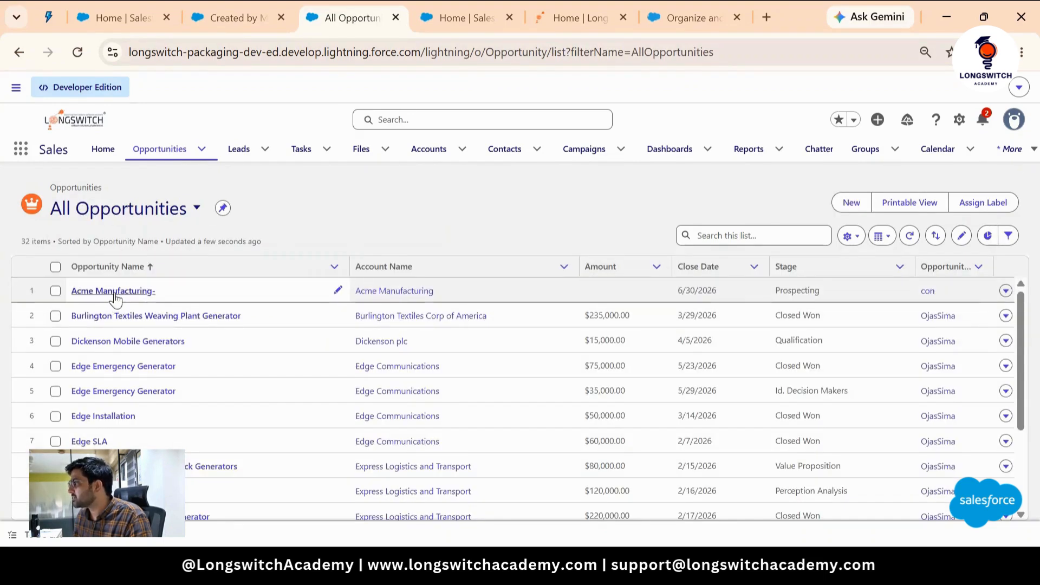
pyautogui.rightClick(115, 294)
pyautogui.click(187, 313)
pyautogui.click(409, 21)
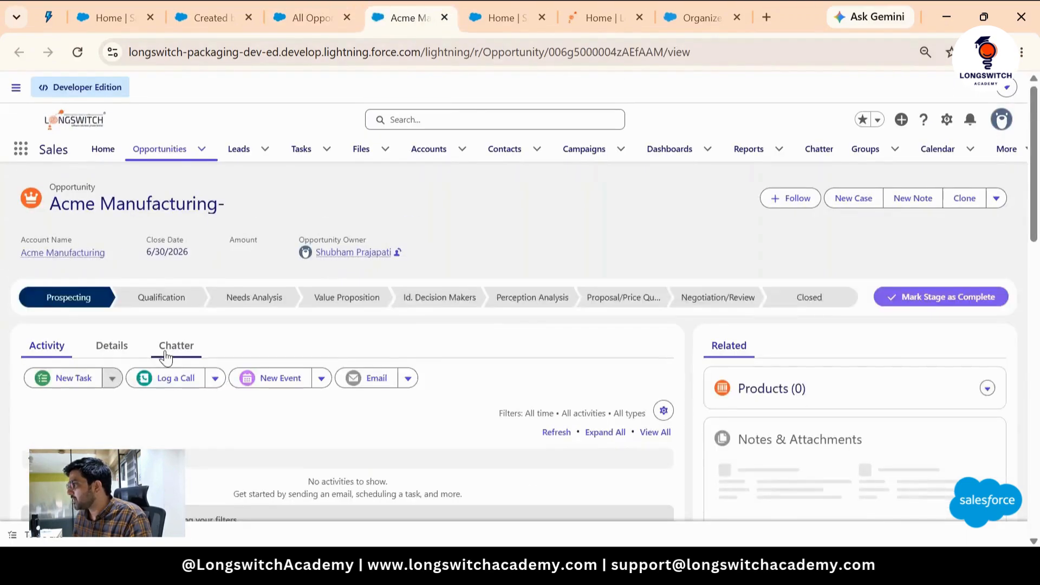
pyautogui.click(109, 266)
pyautogui.scroll(-3, 234, 311)
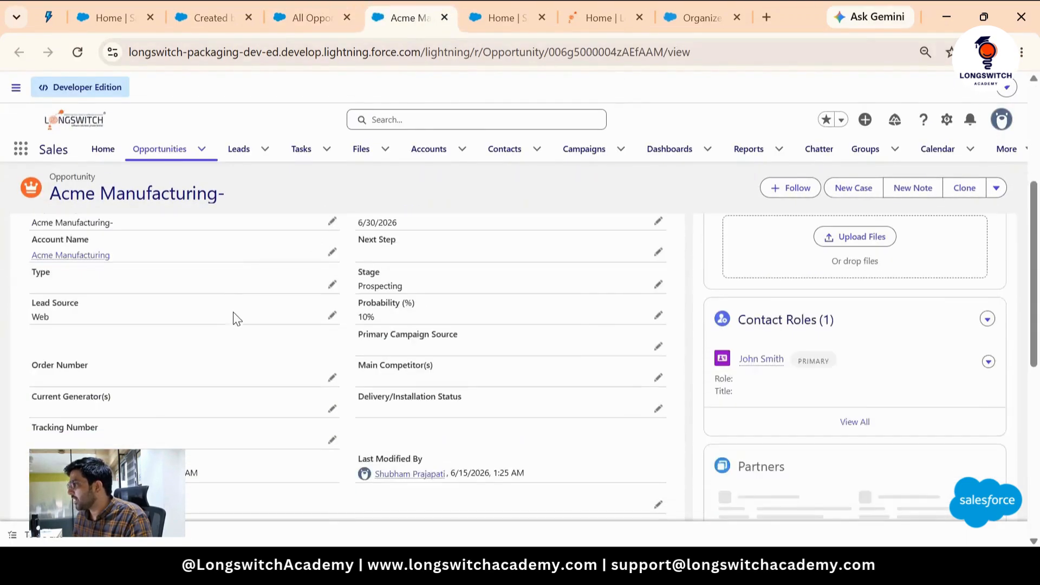
pyautogui.scroll(-4, 234, 318)
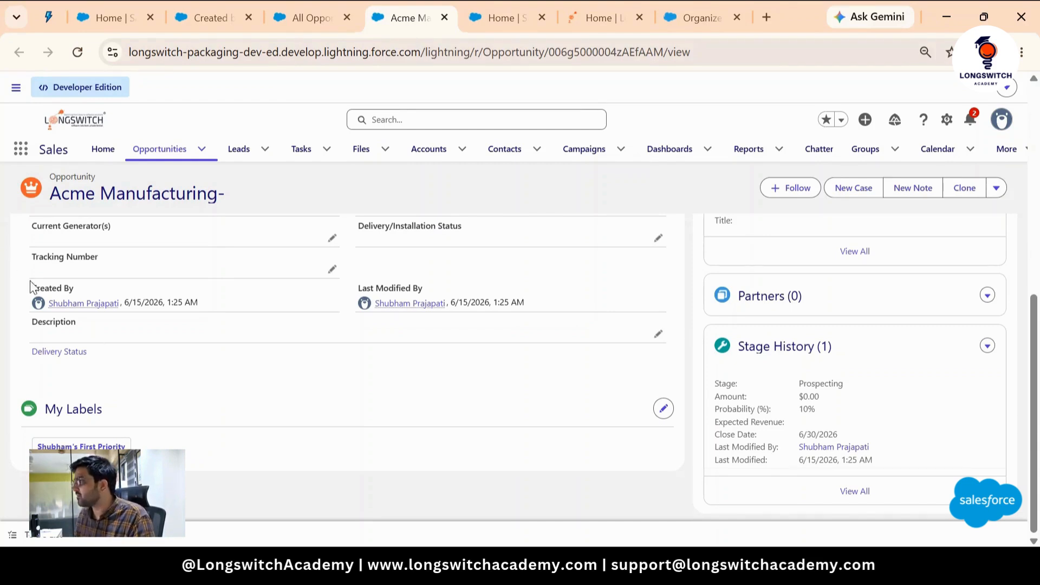
# - Open Labels through the App Launcher search and switch to the All My Record Labels list view
pyautogui.click(21, 151)
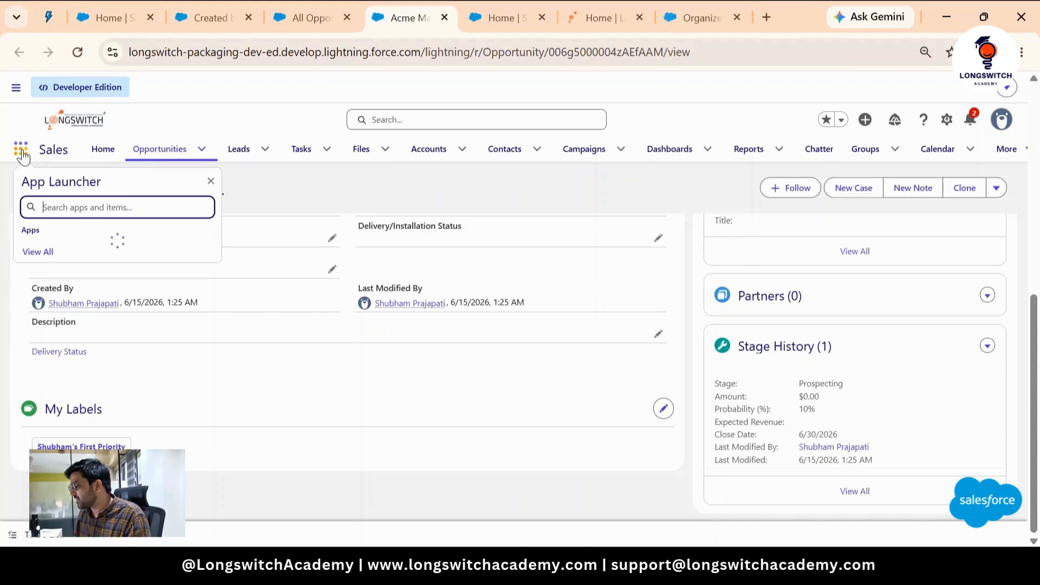
pyautogui.write('my')
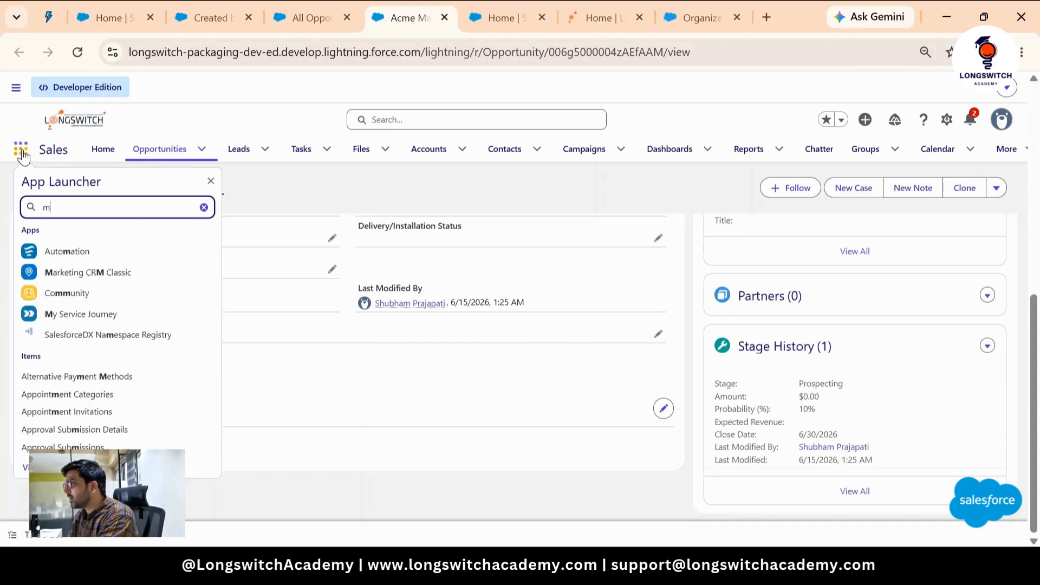
pyautogui.press('BackSpace')
pyautogui.press('BackSpace')
pyautogui.write('label')
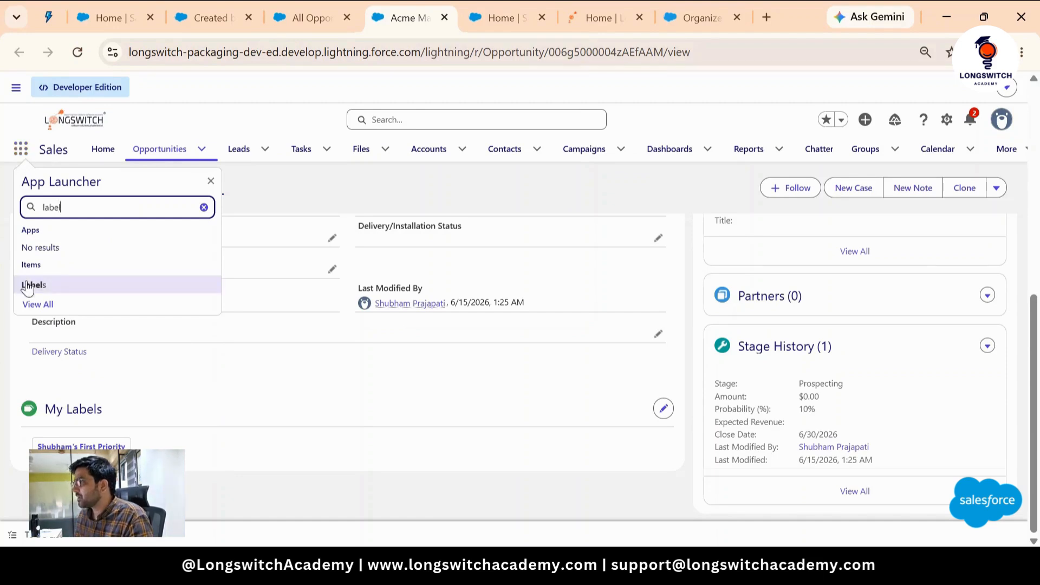
pyautogui.click(34, 284)
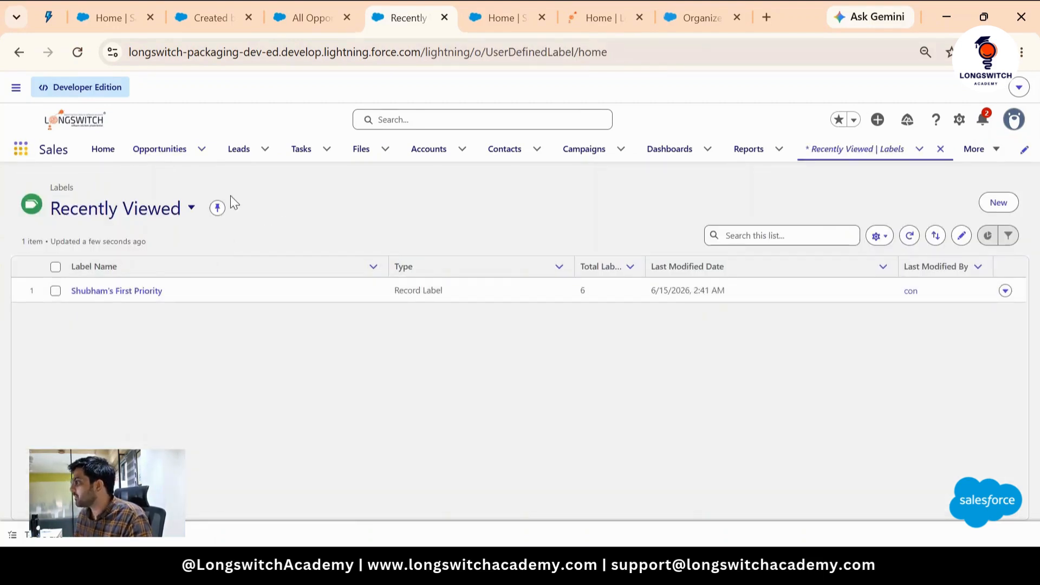
pyautogui.click(134, 214)
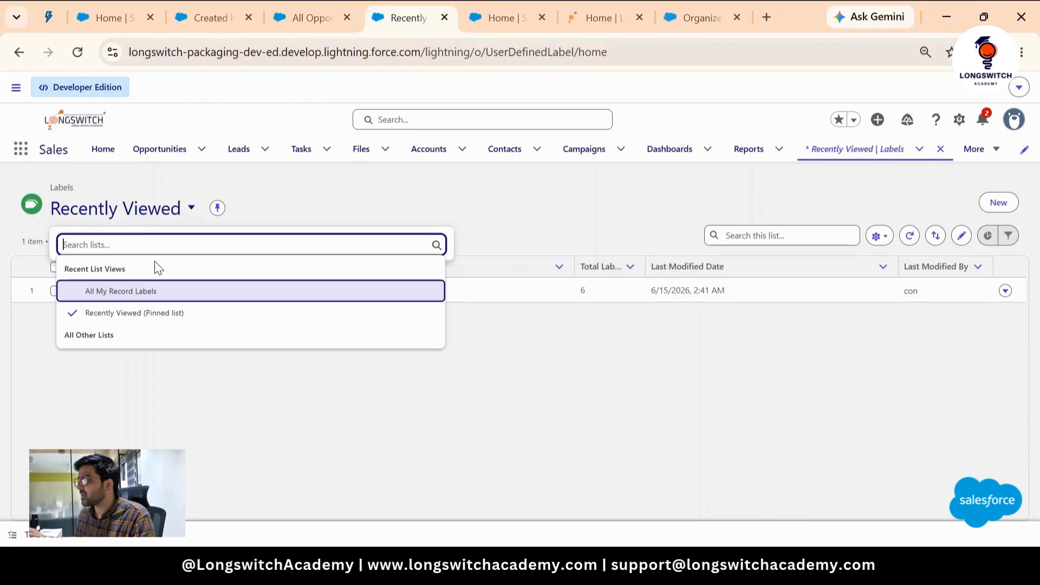
pyautogui.click(120, 292)
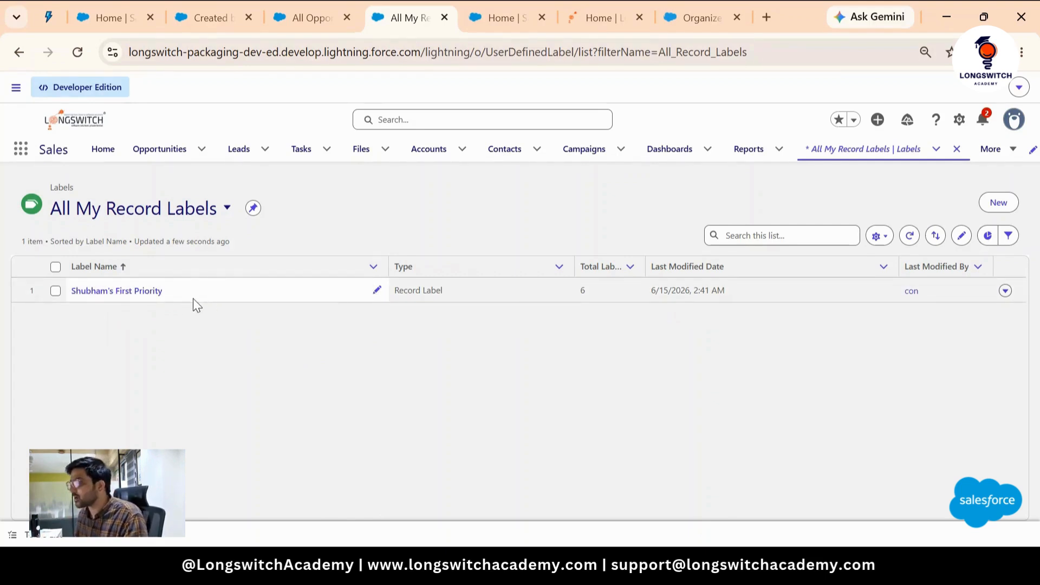
# - Open the user's First Priority label and review its assigned records and details
pyautogui.click(132, 293)
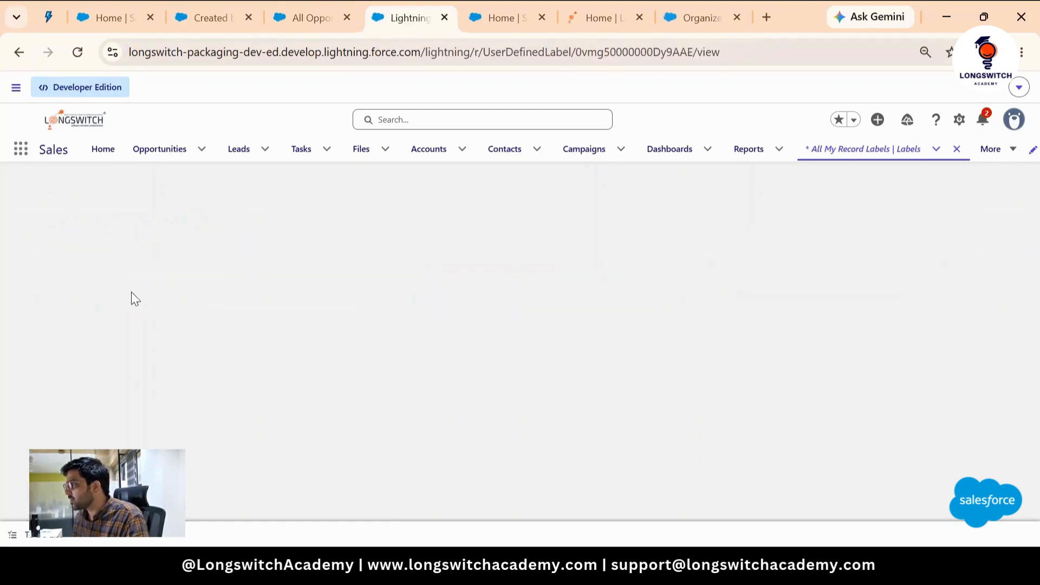
pyautogui.scroll(-1, 252, 279)
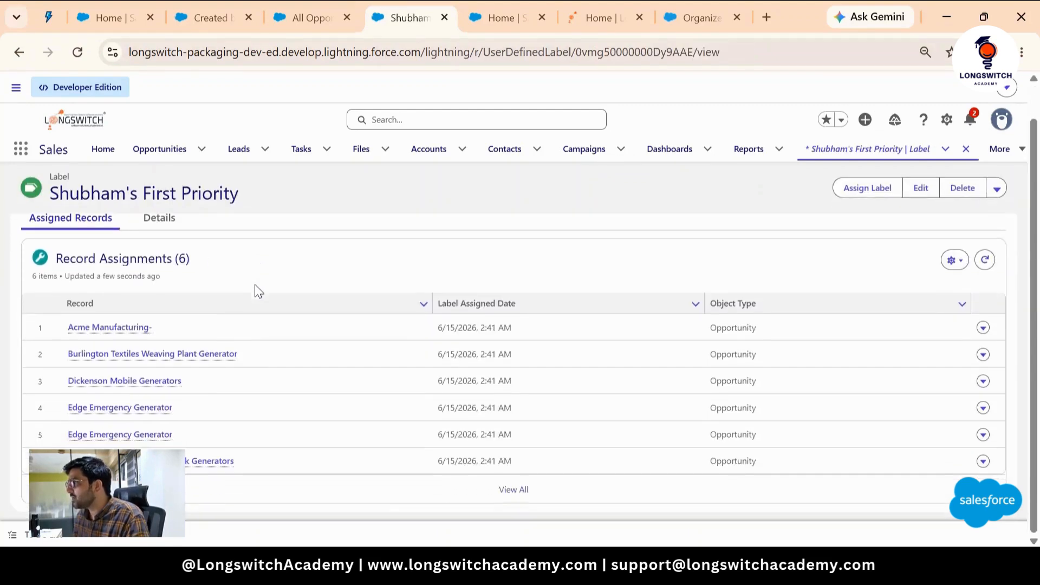
pyautogui.click(162, 246)
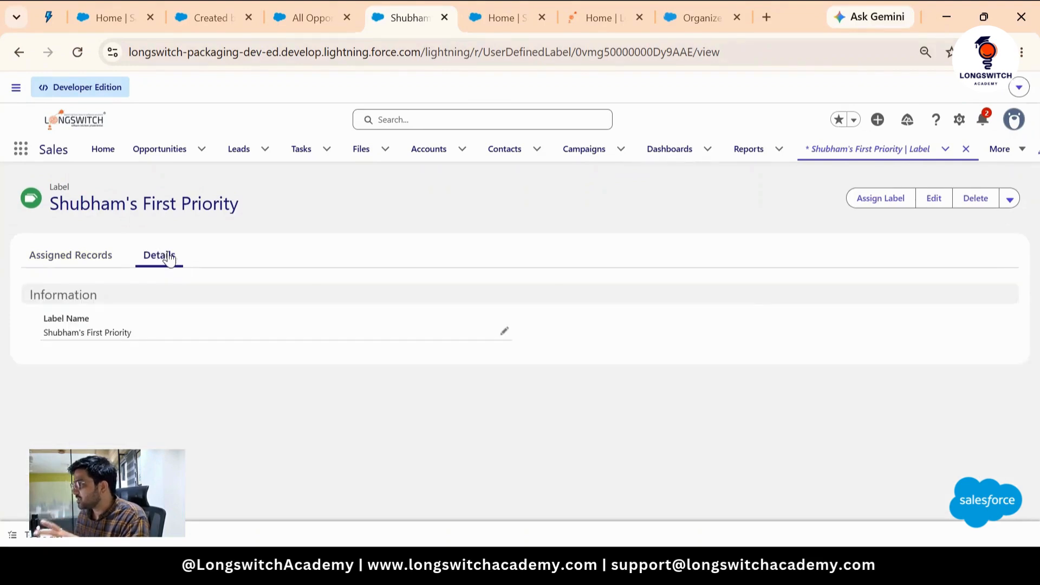
pyautogui.click(111, 257)
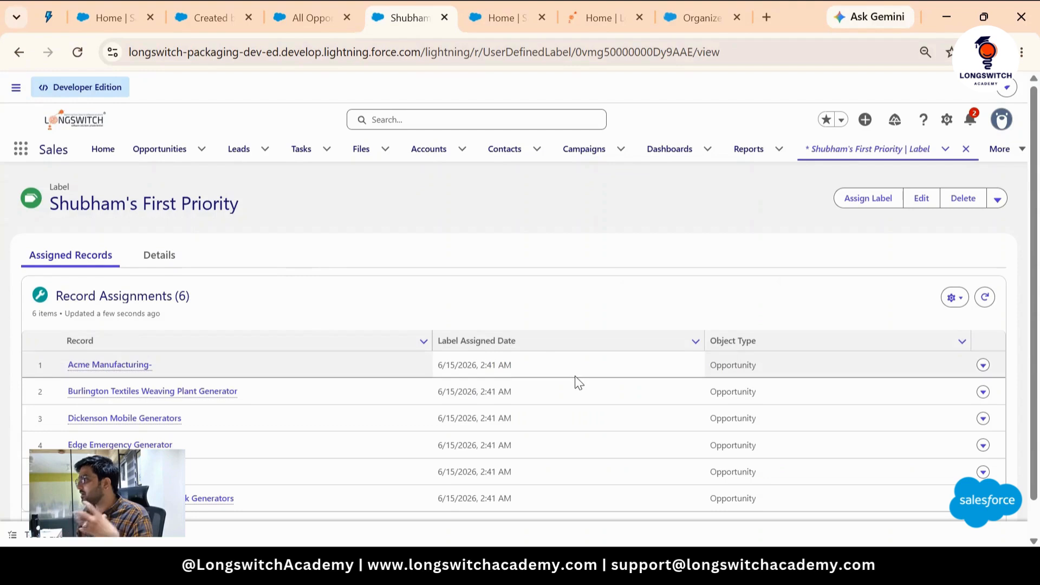
pyautogui.scroll(-1, 482, 319)
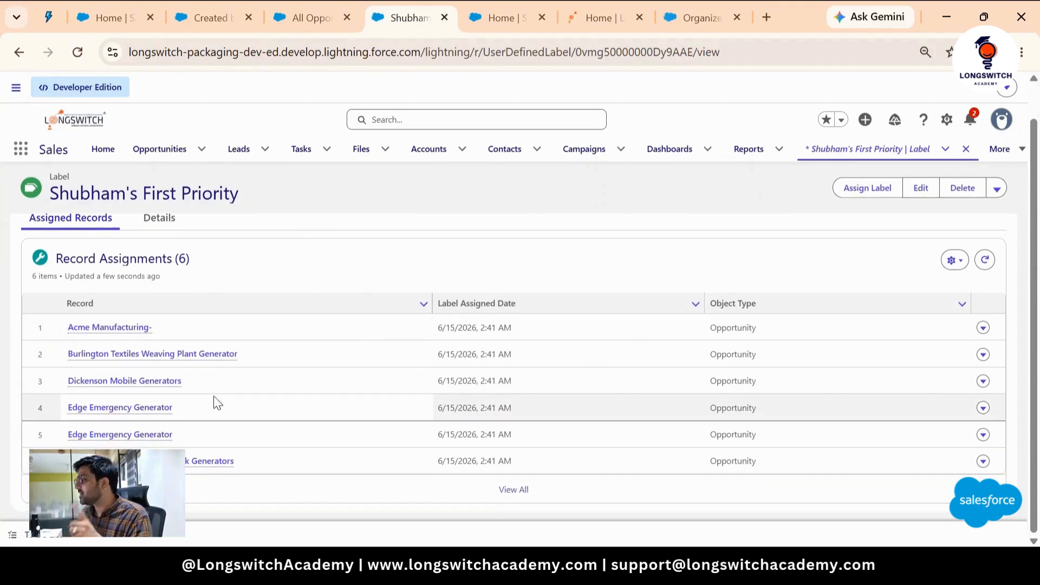
pyautogui.scroll(1, 246, 366)
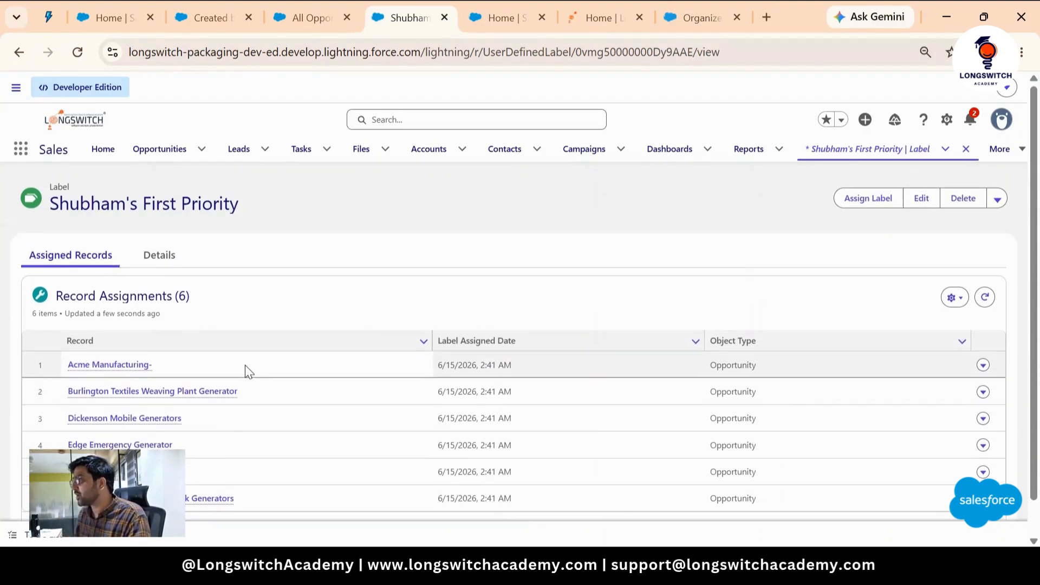
pyautogui.scroll(-1, 252, 377)
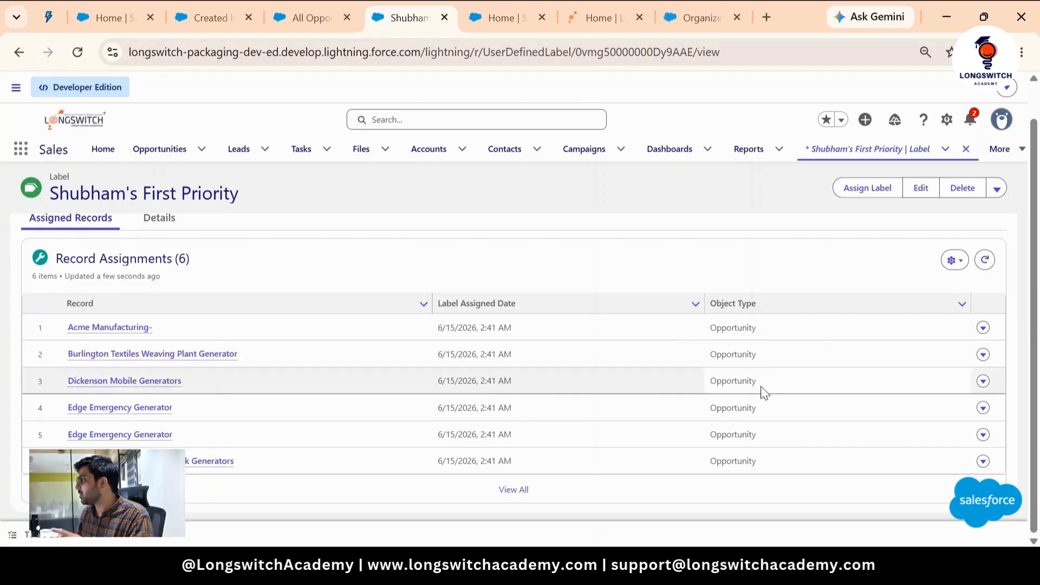
pyautogui.scroll(1, 600, 290)
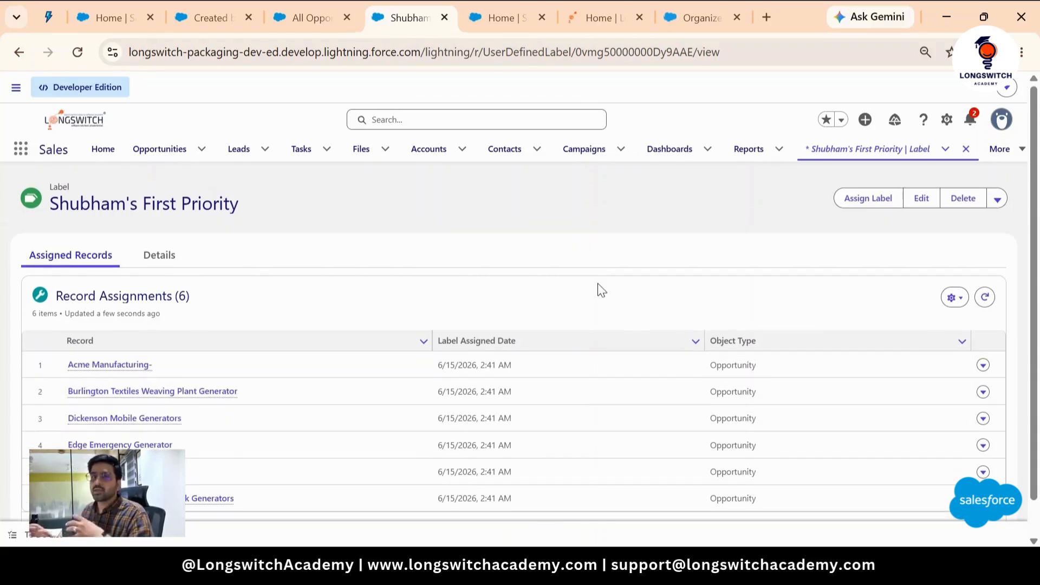